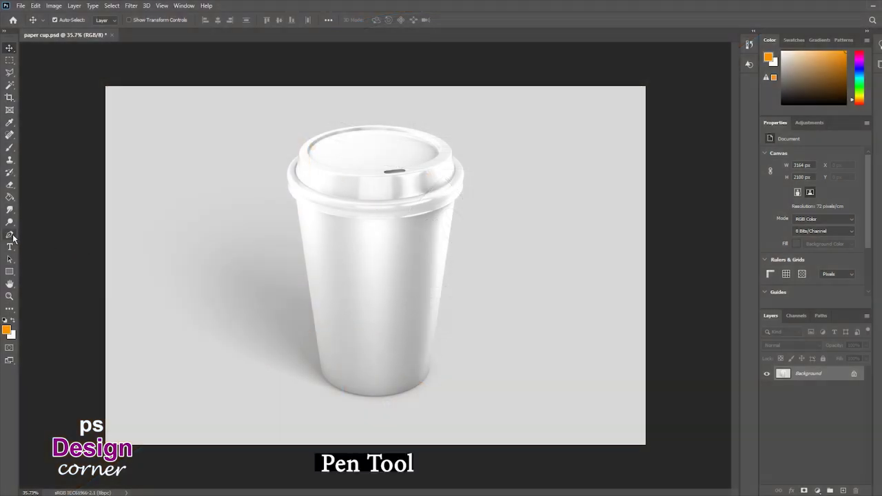
Step: Zoom in on the cup body and start a pen shape at its left edge
click(10, 235)
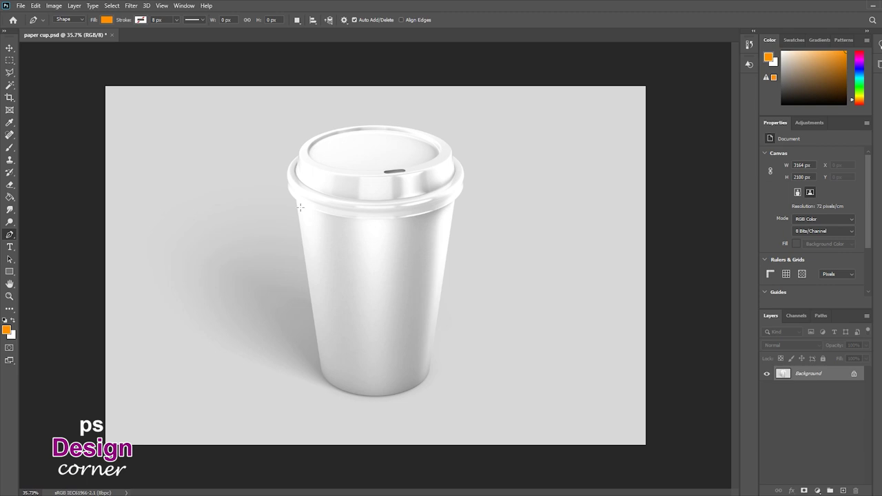
key(z)
mouse_move(345, 296)
mouse_down()
mouse_move(366, 311)
mouse_move(370, 243)
mouse_move(374, 258)
mouse_move(328, 294)
mouse_up()
key(p)
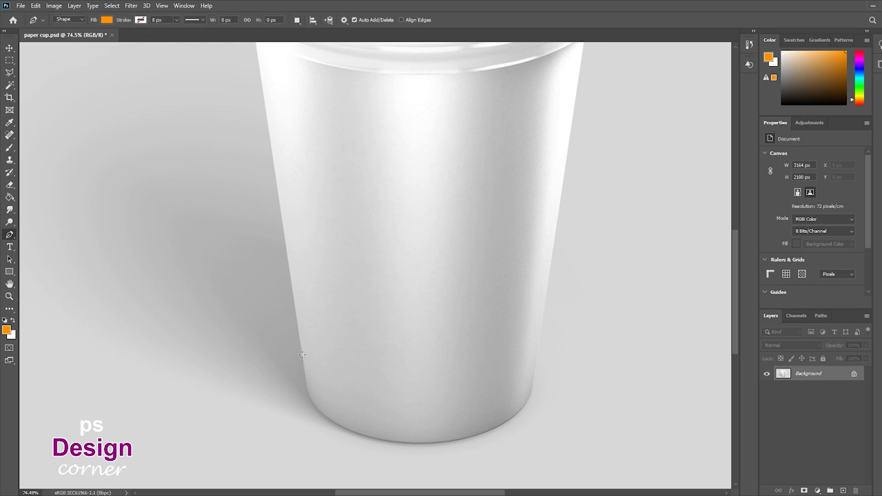
click(302, 355)
scroll(285, 213, up, 3)
scroll(304, 222, up, 1)
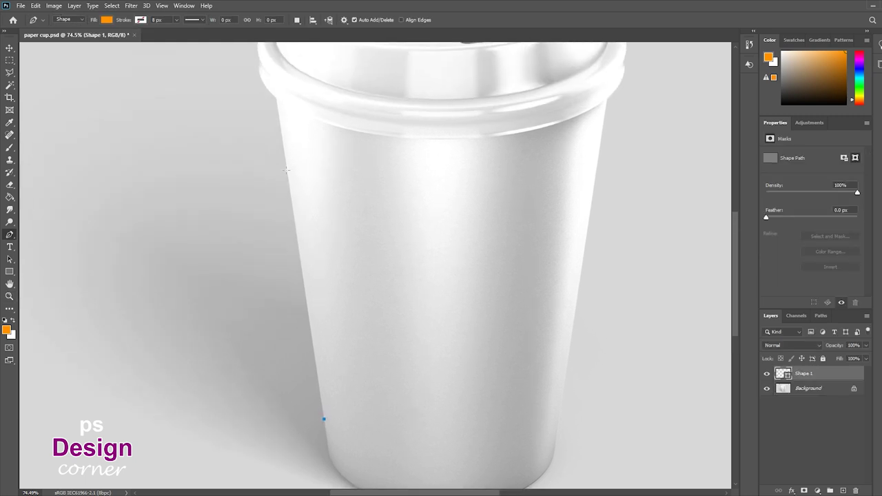
Step: Trace the shape outline along the left half of the cup's top rim
click(276, 99)
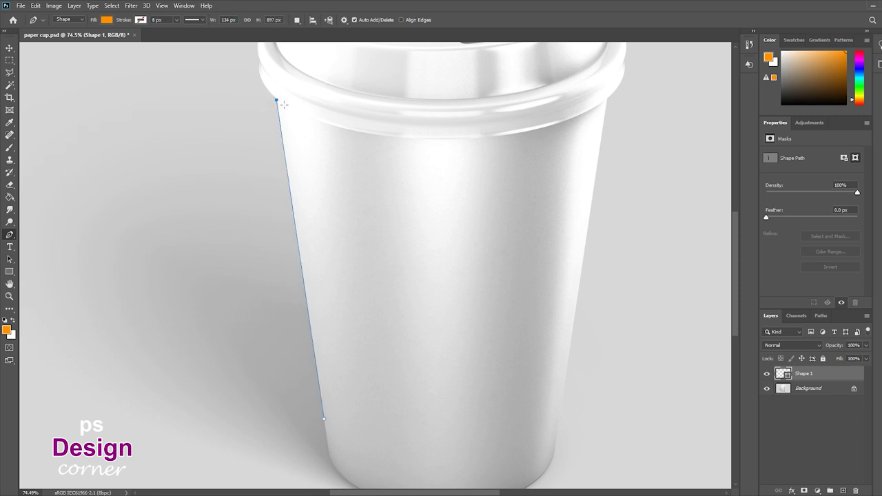
click(282, 104)
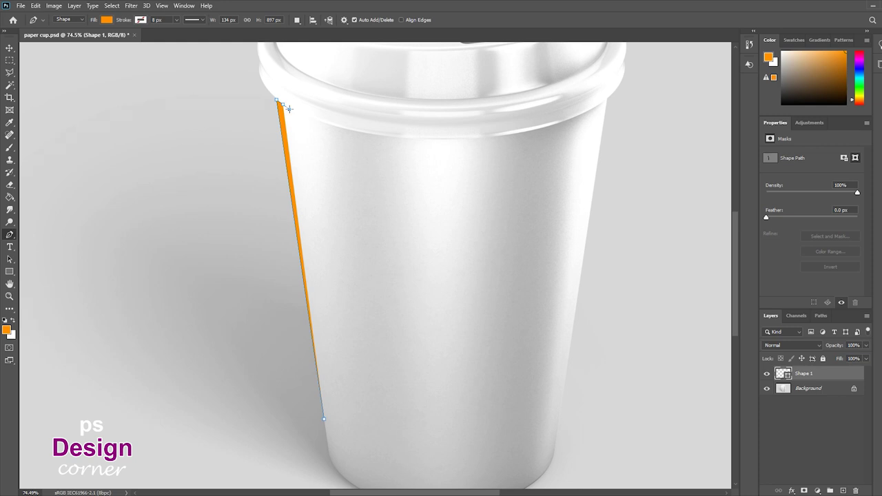
click(290, 108)
click(303, 114)
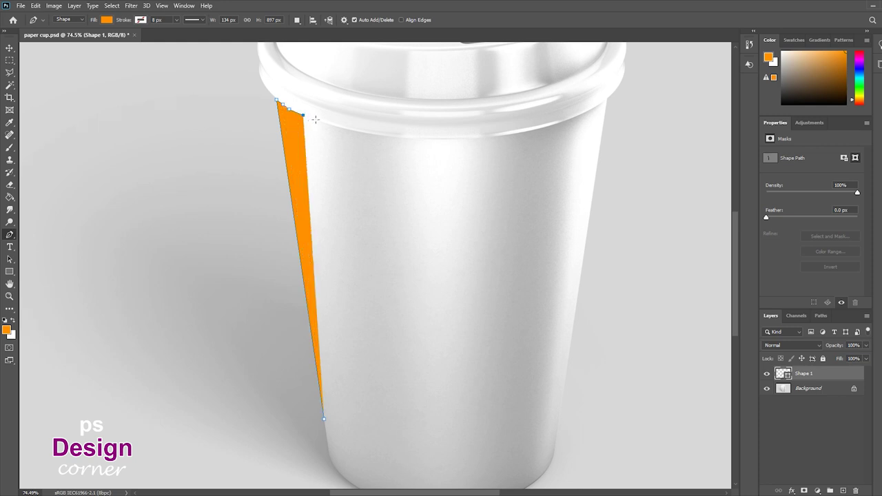
click(316, 119)
click(338, 128)
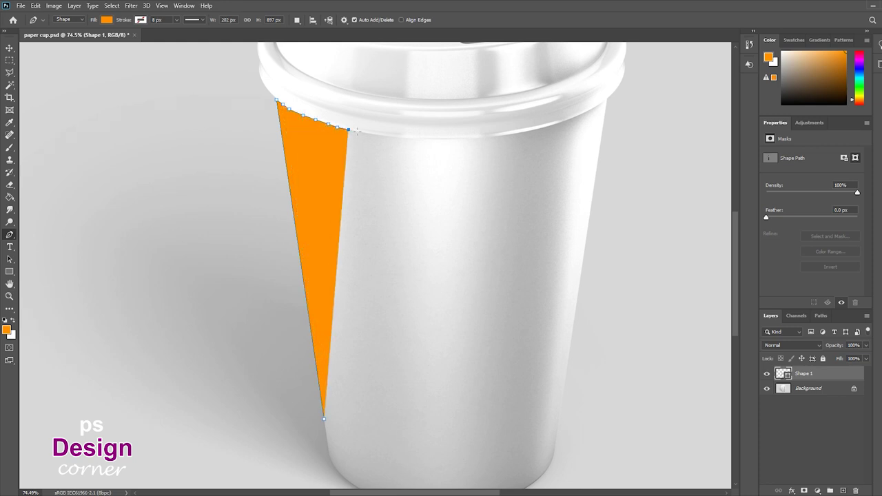
click(359, 131)
click(384, 136)
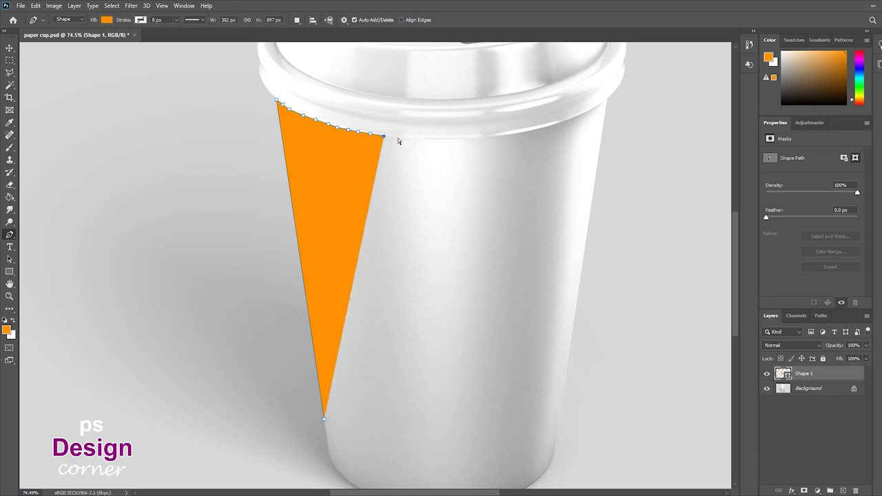
click(393, 136)
Step: Lower the shape's opacity to 34% and trace the rest of the rim to its right end
click(866, 345)
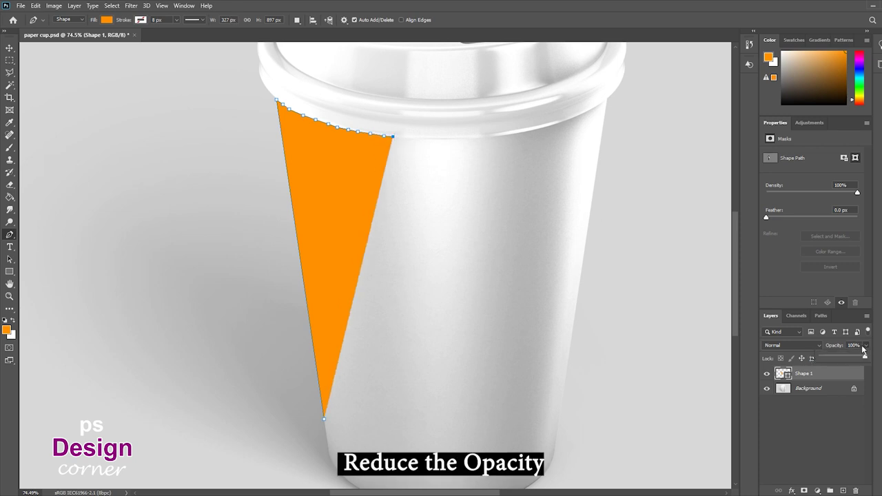
click(836, 357)
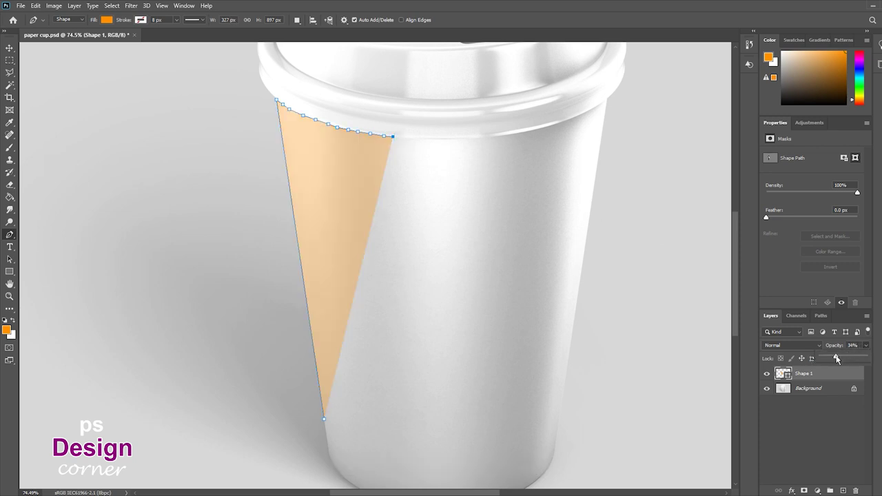
click(403, 138)
click(434, 138)
click(474, 139)
click(488, 137)
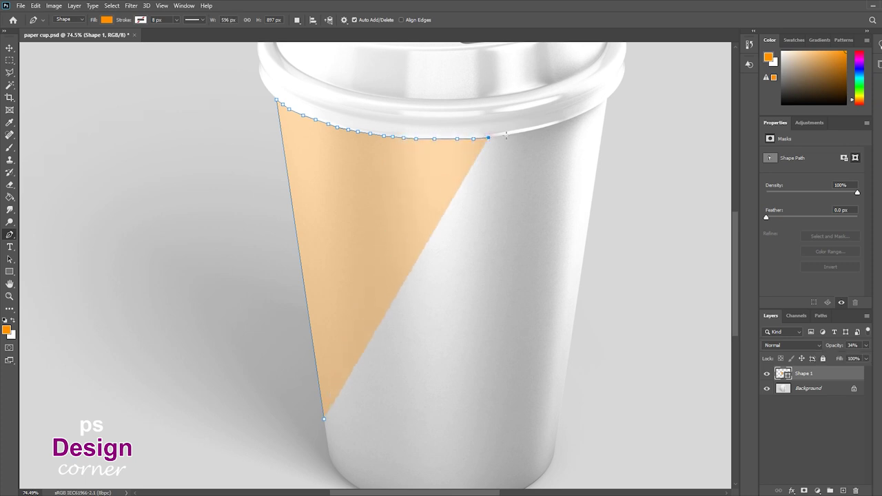
click(526, 130)
click(543, 125)
click(569, 119)
click(594, 107)
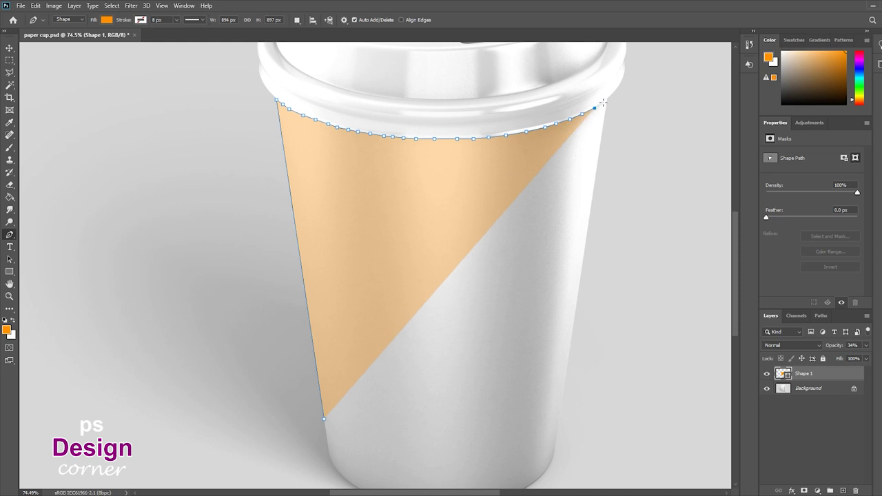
Step: Continue the outline down the cup's lower-right curve
click(551, 441)
scroll(551, 440, down, 3)
click(551, 353)
click(548, 359)
click(540, 372)
click(535, 377)
Step: Trace the outline along the cup's bottom curve to the lower left
click(519, 386)
click(496, 395)
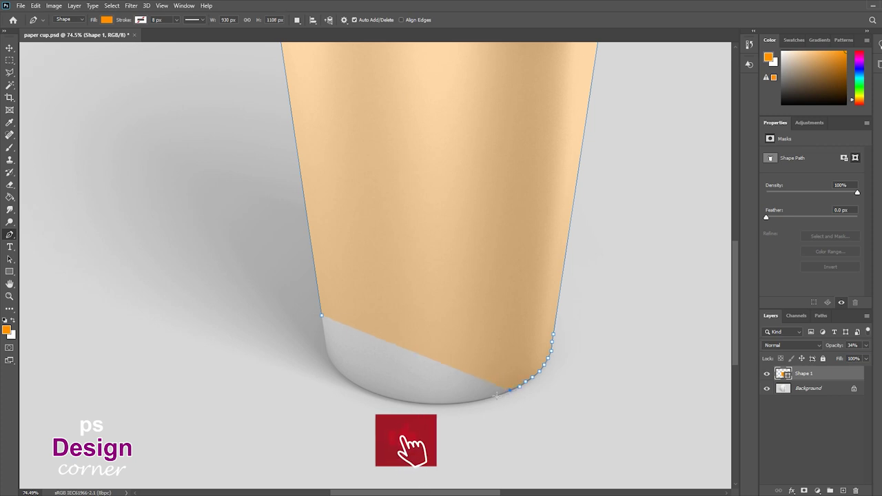
click(465, 402)
click(431, 403)
click(398, 400)
click(381, 396)
click(366, 390)
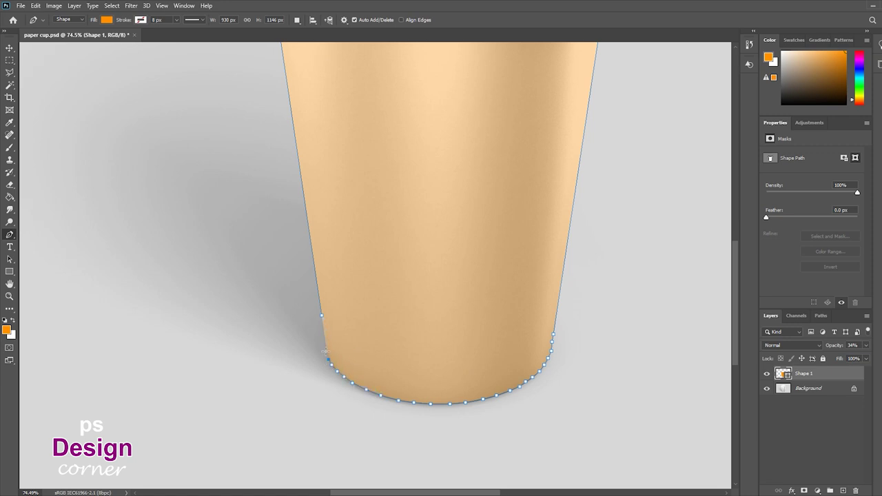
Step: Zoom out to view the whole cup
key(z)
key(ctrl+0)
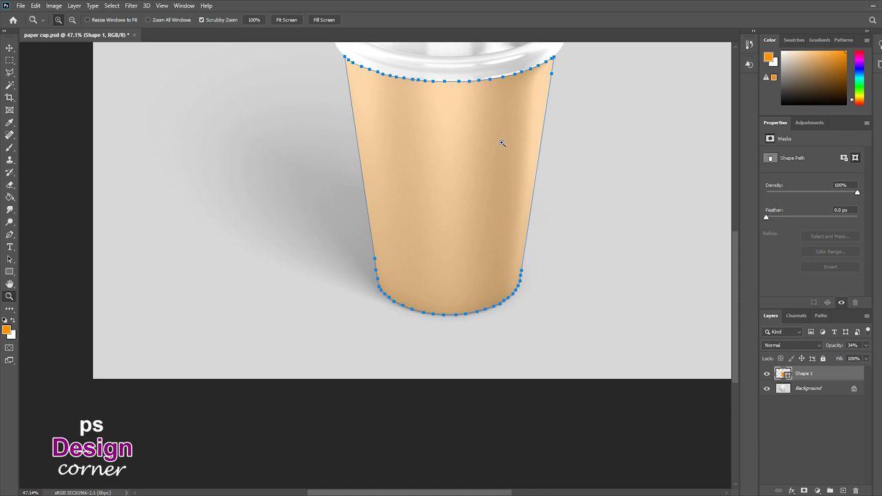
drag(502, 143, 482, 144)
key(v)
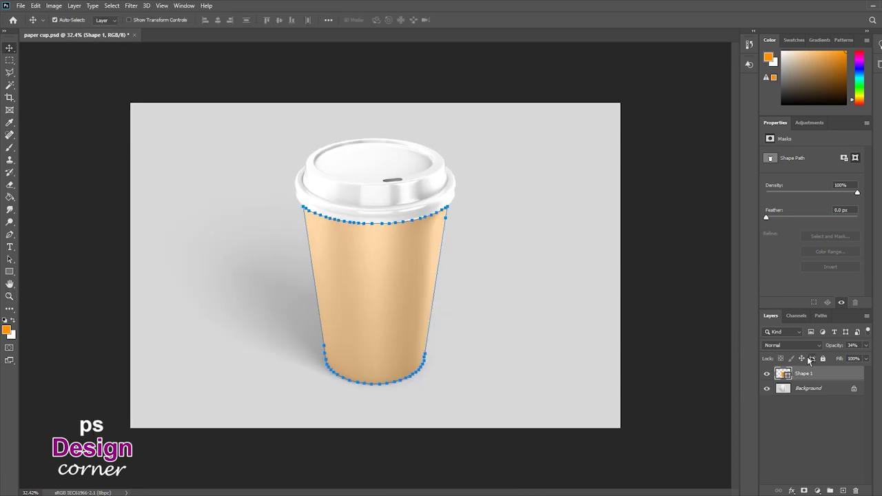
Step: Fade the Shape 1 layer to 0% opacity
click(867, 345)
drag(835, 358, 819, 358)
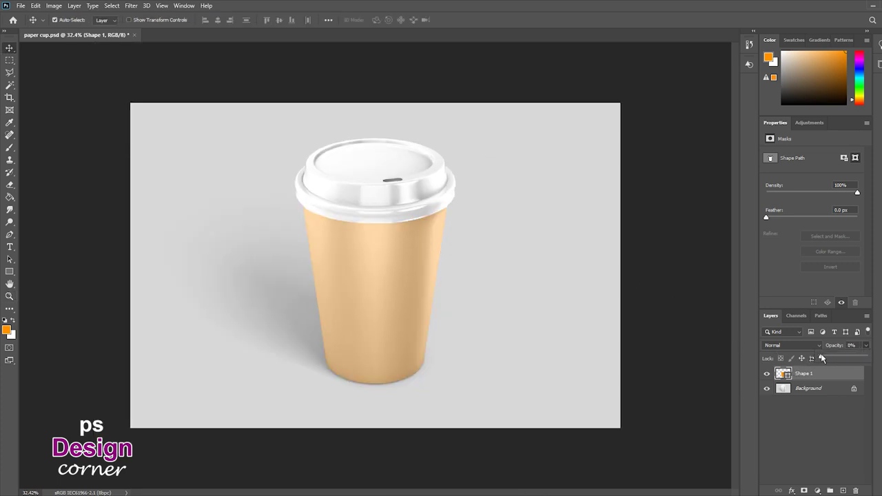
click(865, 346)
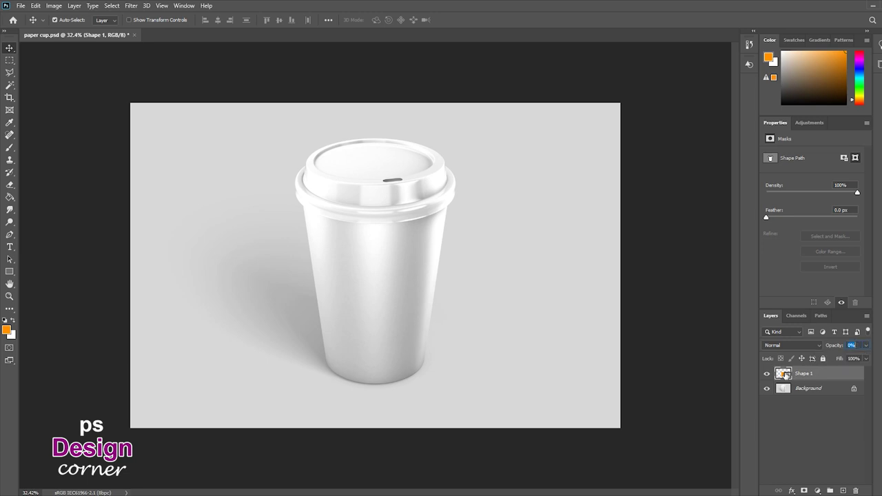
Step: Zoom in on the cup lid for tracing
key(z)
click(388, 187)
drag(373, 150, 465, 221)
key(p)
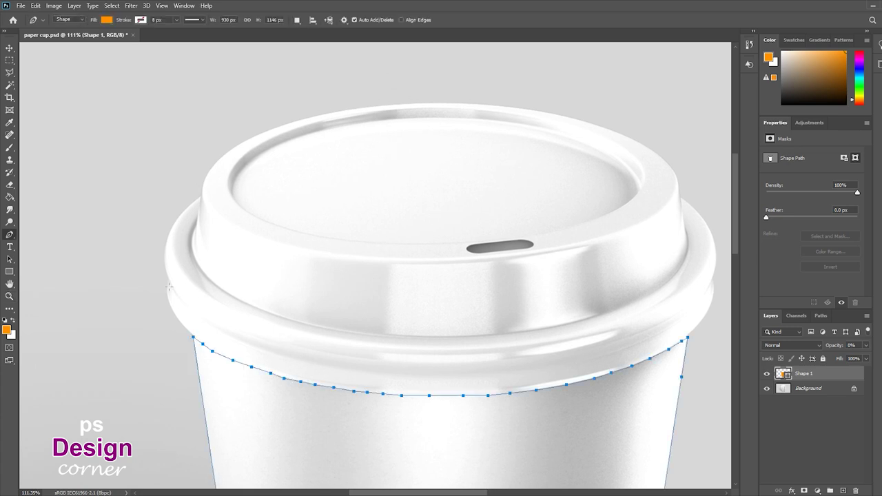
Step: Start a new pen shape on the lid's left edge and trace up its upper-left edge
click(200, 195)
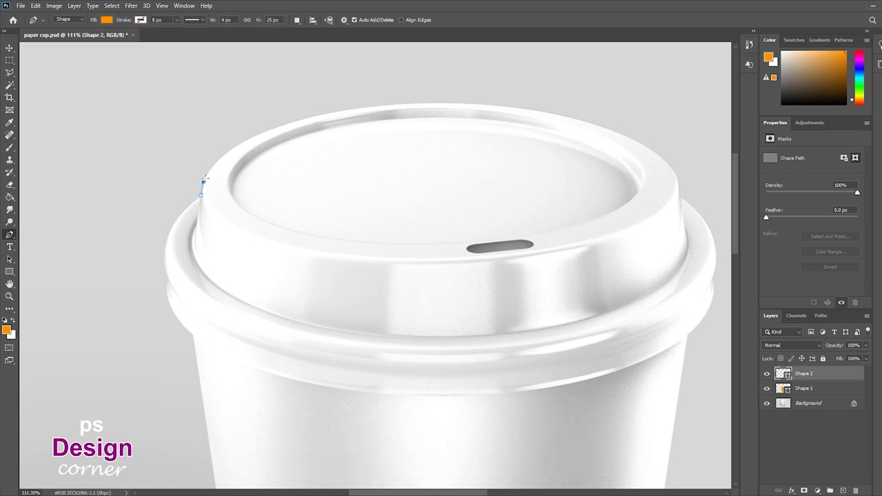
click(208, 175)
key(ctrl+z)
click(206, 172)
click(217, 160)
click(225, 153)
click(232, 146)
Step: Trace along the top of the lid rim, setting the shape to 30% opacity
click(244, 141)
click(276, 127)
click(299, 119)
click(335, 111)
key(3)
click(357, 108)
click(376, 105)
click(419, 102)
click(460, 103)
click(479, 104)
Step: Trace the lid's upper-right rim and start down its right side
click(493, 105)
click(517, 107)
click(554, 113)
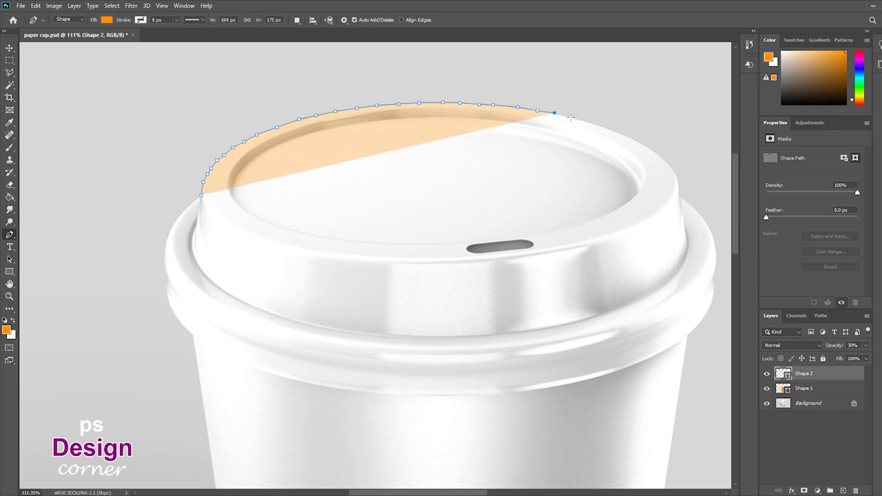
click(587, 122)
click(618, 133)
click(632, 139)
click(661, 156)
click(676, 174)
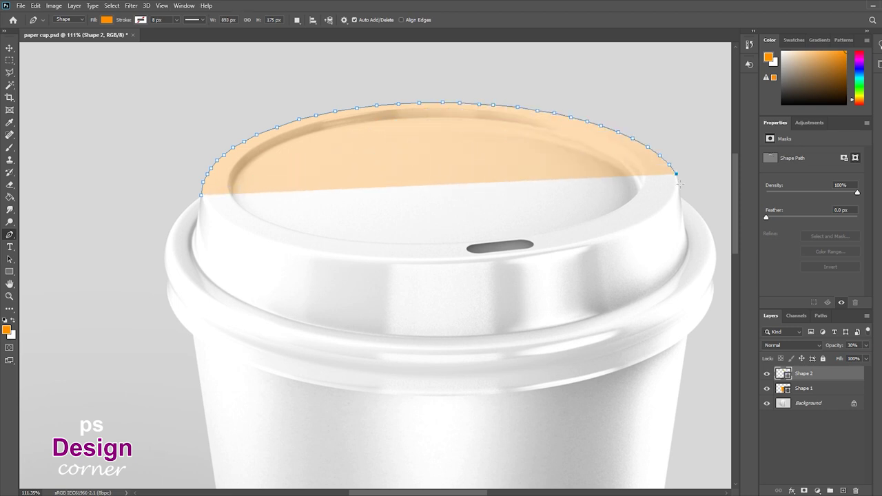
click(685, 199)
Step: Continue the outline down the lid's right edge to the lower-right rim
drag(692, 207, 568, 169)
click(581, 184)
click(587, 196)
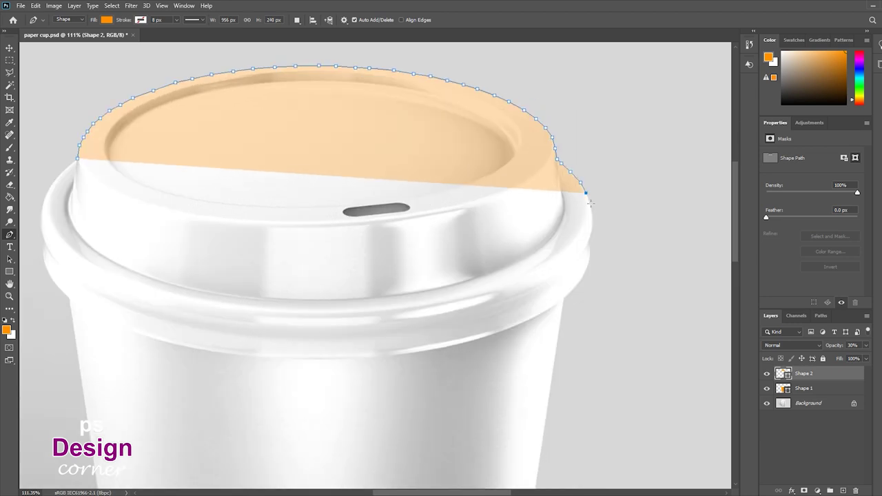
click(591, 219)
click(591, 246)
click(587, 268)
click(576, 285)
click(561, 298)
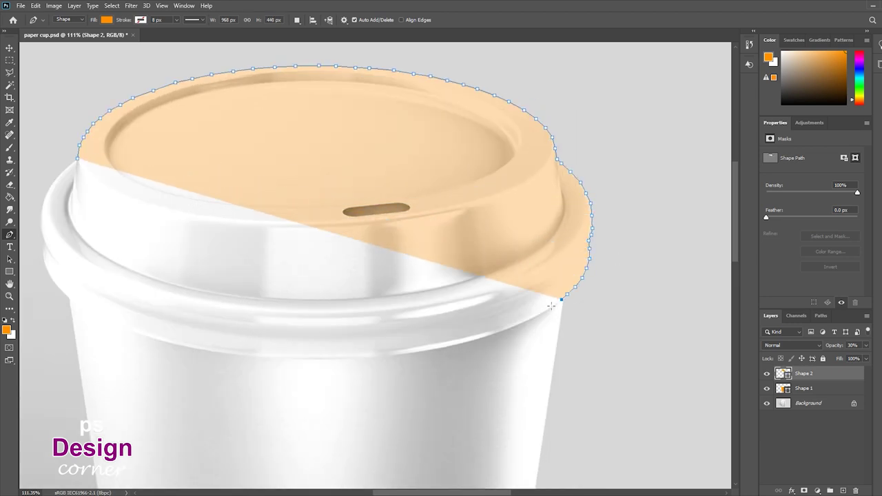
click(543, 312)
Step: Trace the outline along the lid's lower rim
click(510, 329)
click(493, 334)
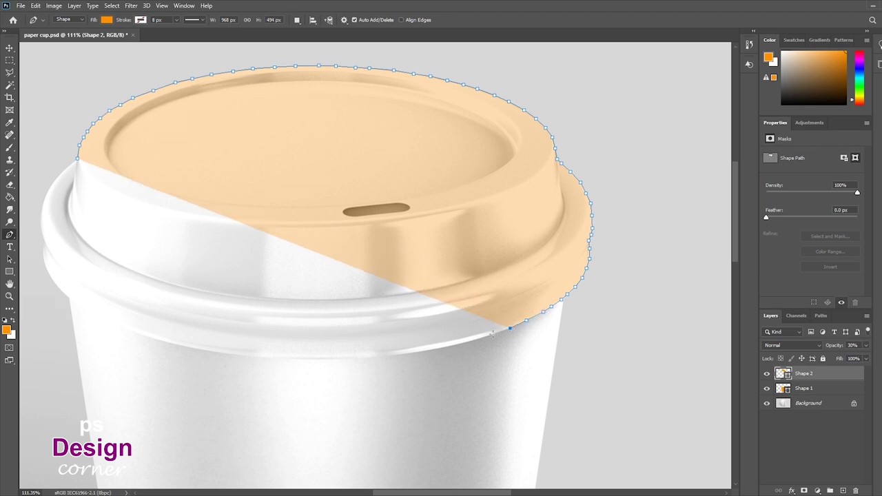
click(451, 345)
click(434, 347)
click(412, 351)
drag(412, 351, 503, 332)
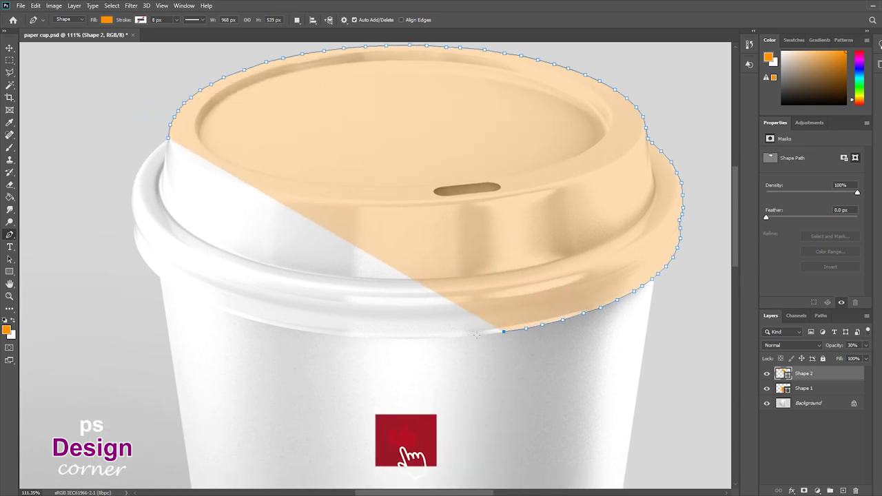
click(475, 337)
click(449, 337)
click(421, 337)
Step: Trace the lower-left lid rim and up its lower-left edge
click(376, 338)
click(331, 335)
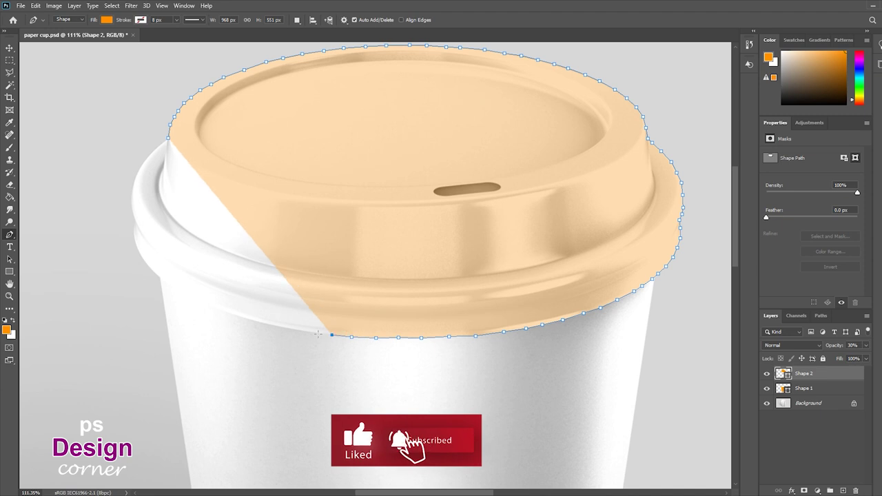
click(288, 326)
click(254, 321)
click(233, 314)
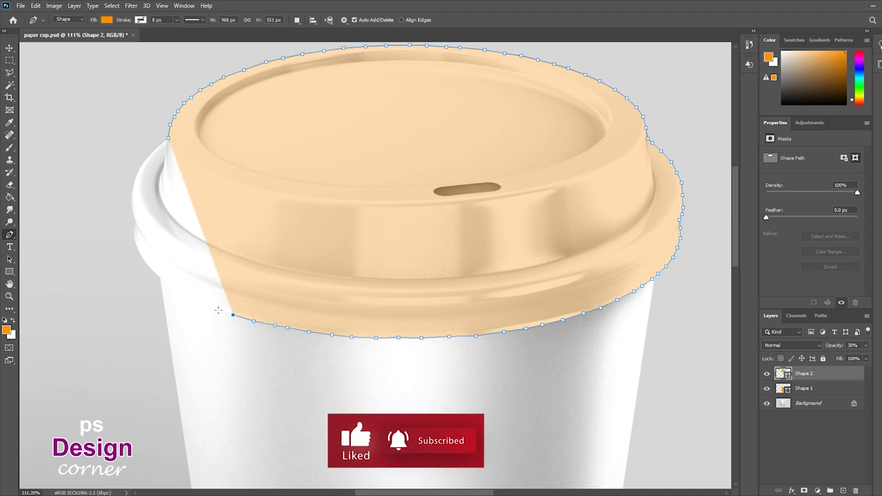
click(201, 304)
click(190, 297)
click(173, 286)
click(146, 262)
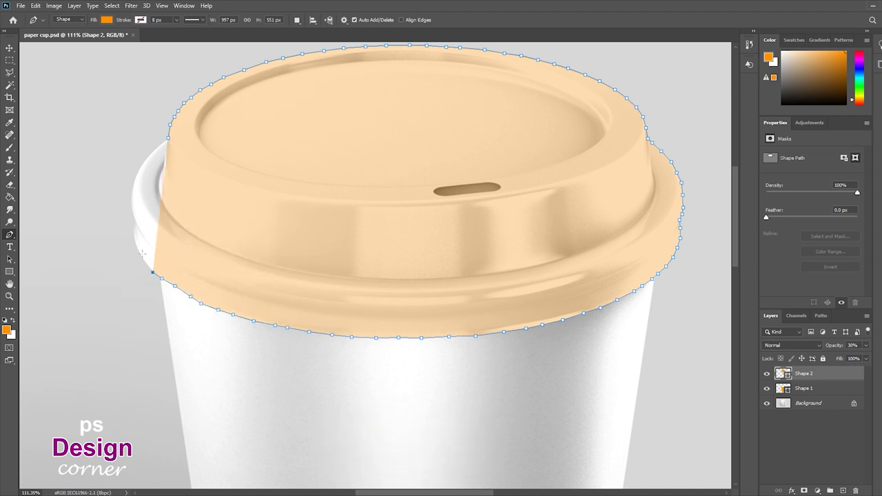
Step: Trace up the lid's left edge and close the outline at the first anchor
drag(135, 250, 249, 322)
click(252, 321)
click(250, 310)
click(248, 288)
click(245, 259)
click(249, 246)
click(263, 228)
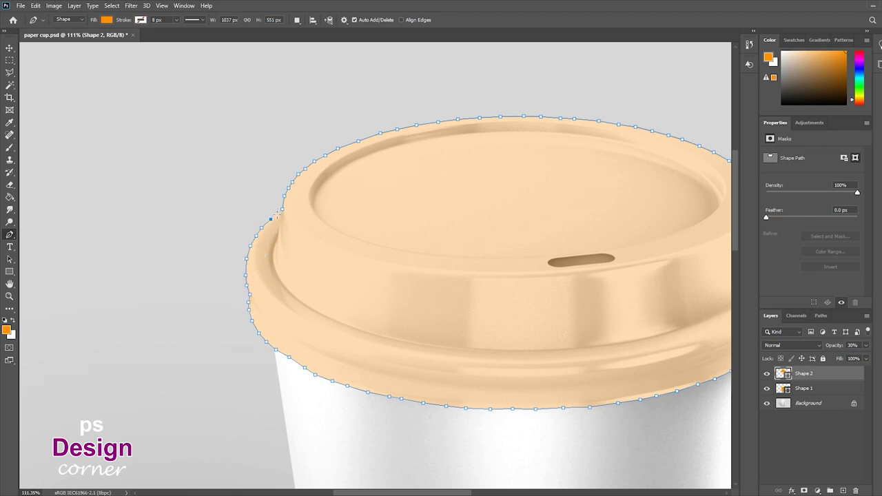
click(277, 213)
click(283, 215)
Step: Zoom out and fade the Shape 2 layer to 0% opacity
key(z)
drag(612, 245, 561, 258)
key(v)
click(866, 345)
drag(834, 358, 820, 359)
click(866, 347)
click(845, 372)
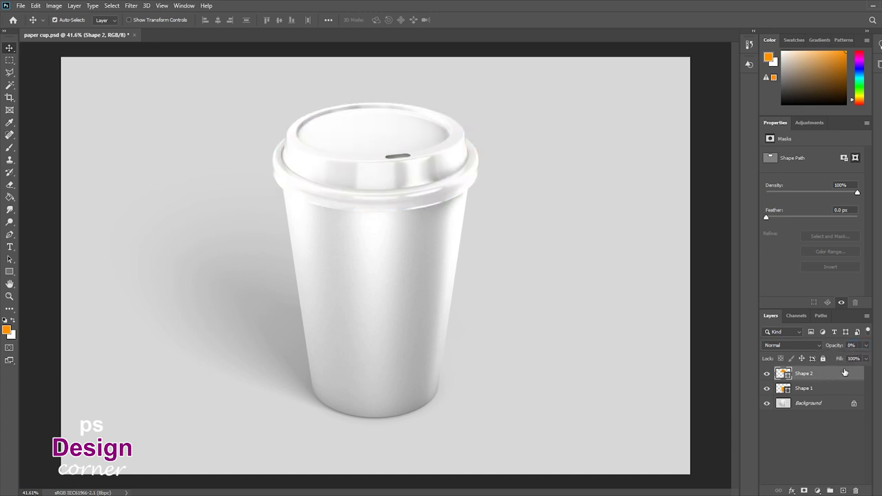
Step: Group the Shape 1 and Shape 2 layers together into Group 1
shift+click(820, 388)
drag(825, 380, 831, 490)
click(777, 372)
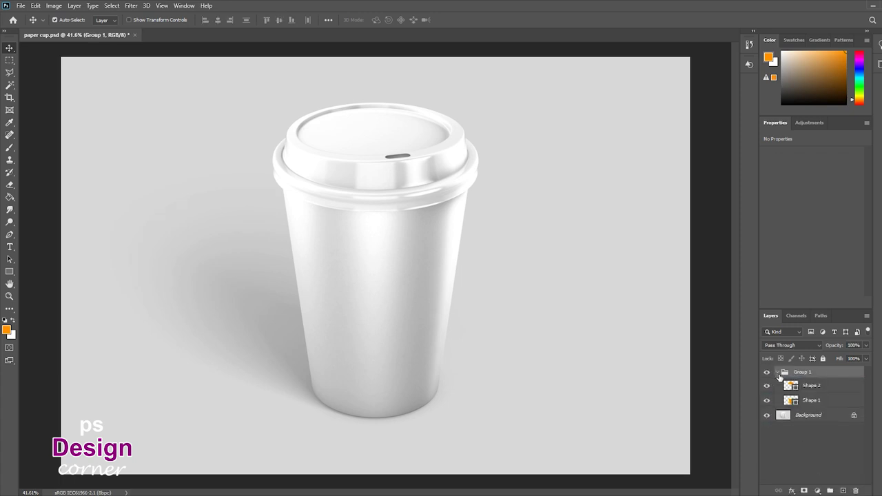
click(778, 375)
Step: Rename Group 1 to SHAPES
double_click(801, 375)
text(S)
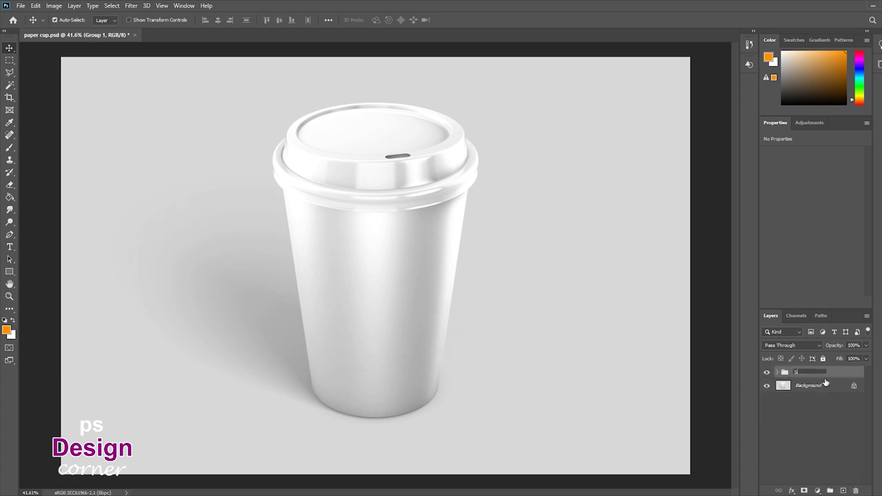
text(HAPES)
key(Return)
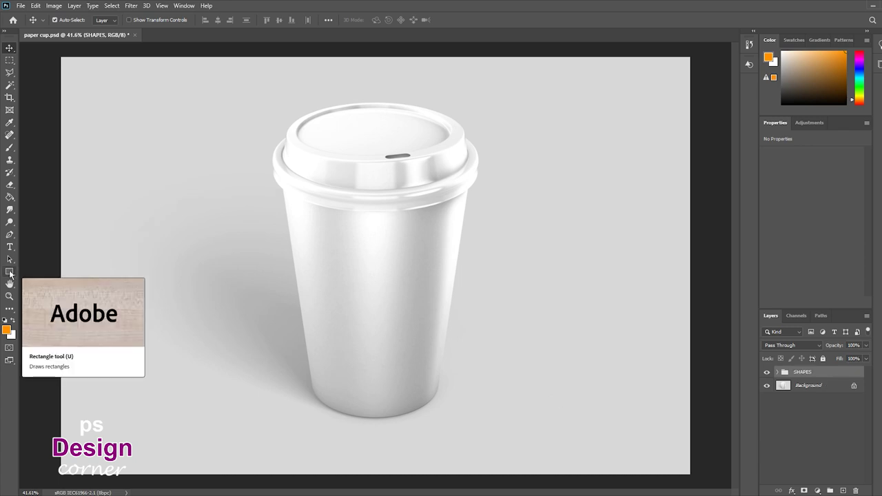
click(10, 273)
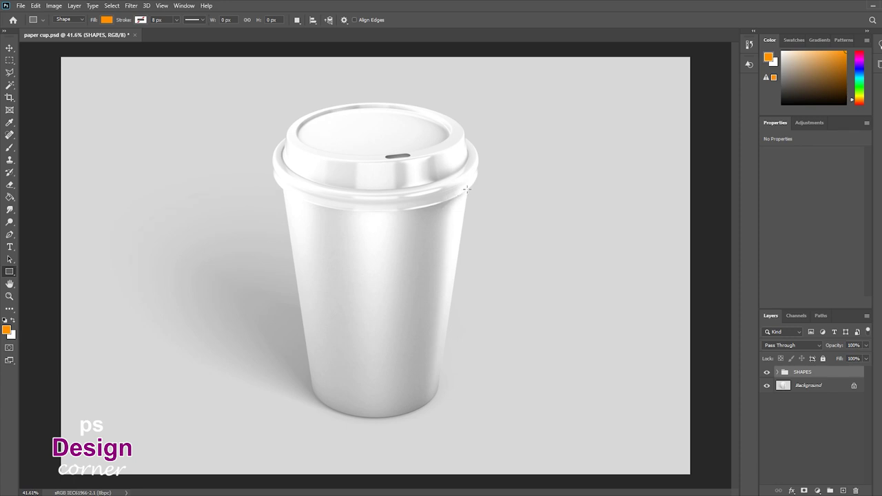
Step: Draw a 957 × 1150 px orange rectangle over the cup body and convert it to a smart object
drag(467, 188, 277, 417)
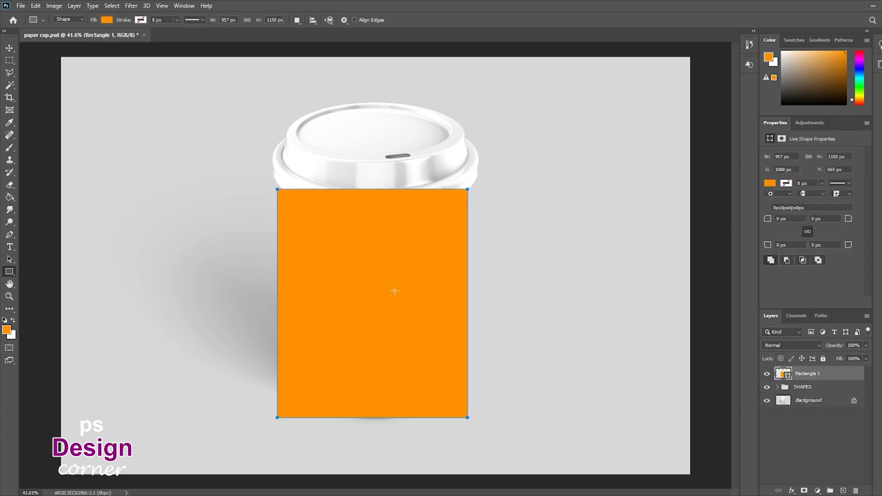
key(v)
right_click(807, 375)
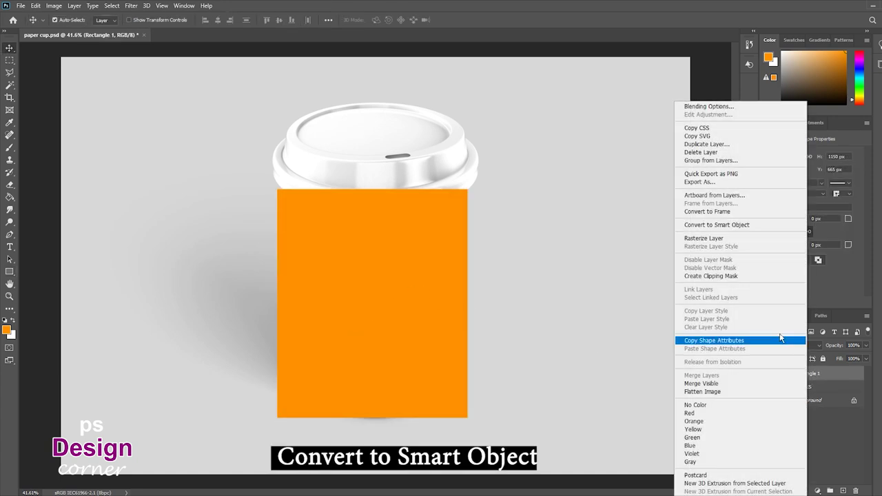
click(730, 225)
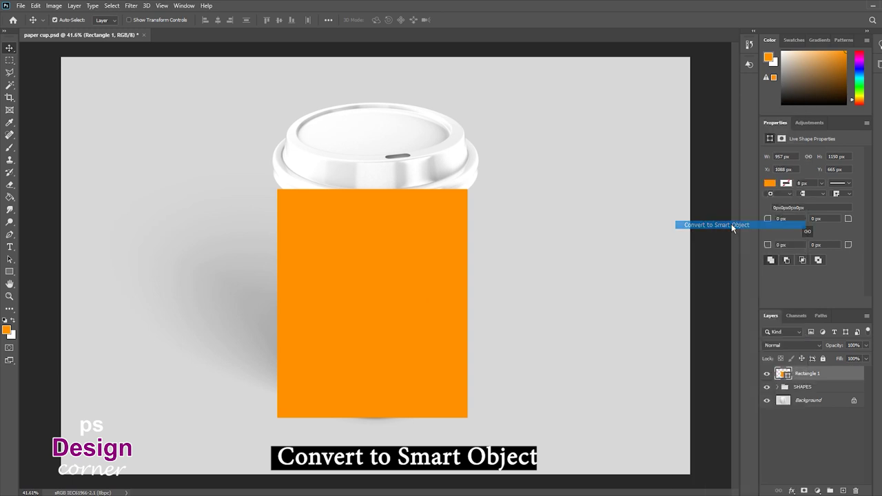
key(ctrl+t)
Step: Cancel the pending transform and set Rectangle 1's opacity to 50%
right_click(410, 270)
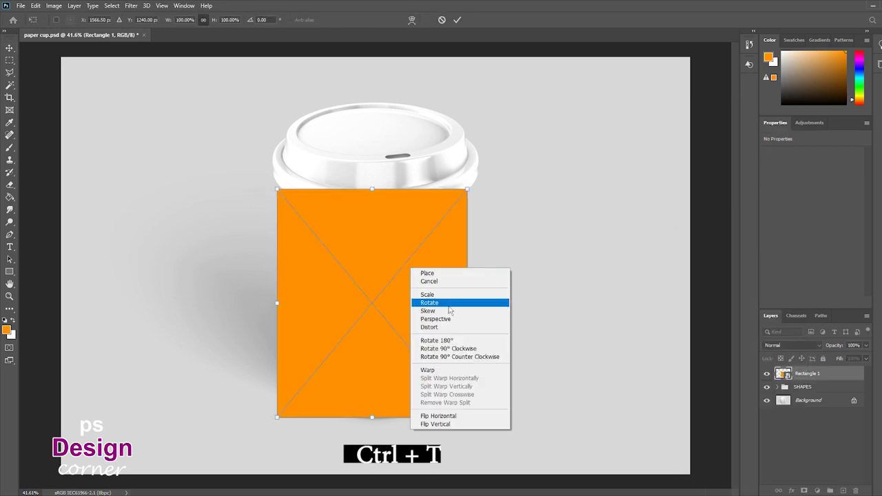
click(381, 265)
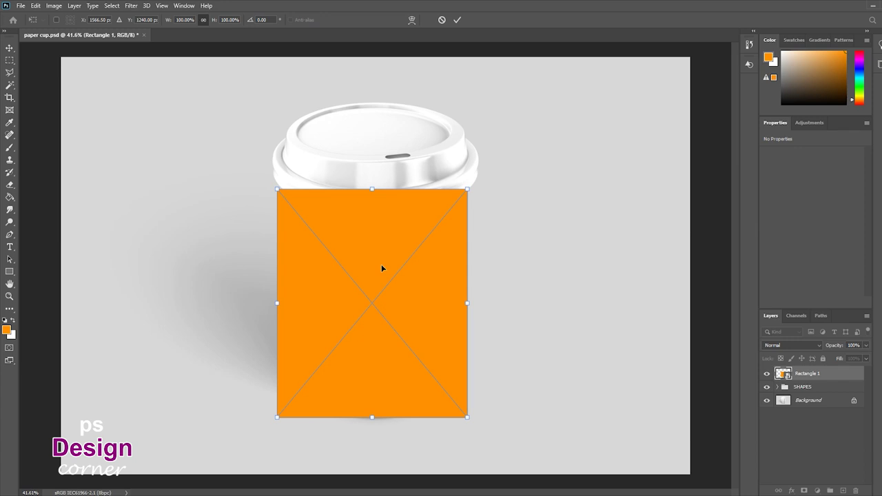
key(Return)
click(866, 345)
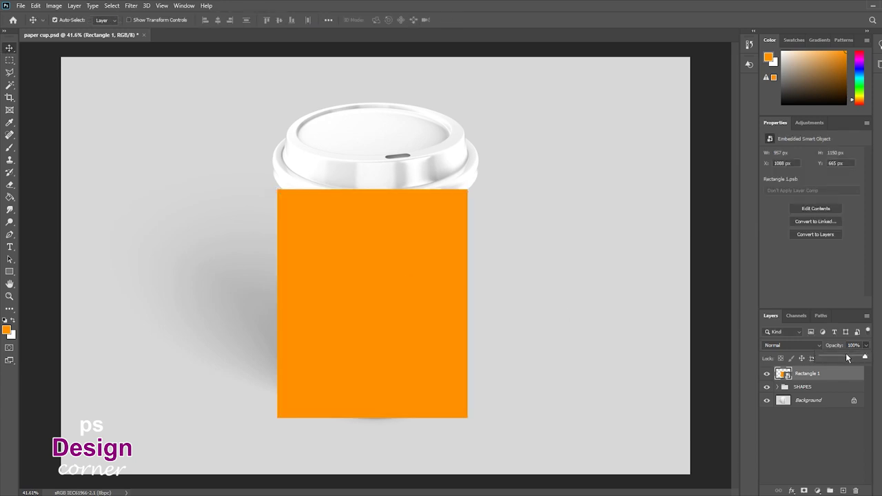
click(866, 347)
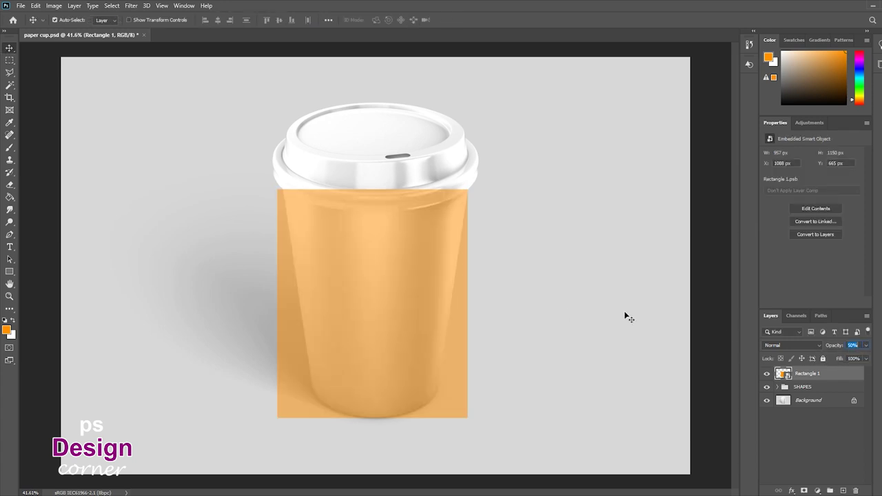
Step: Distort Rectangle 1 so its corners taper inward along the cup's sloping sides
key(ctrl+t)
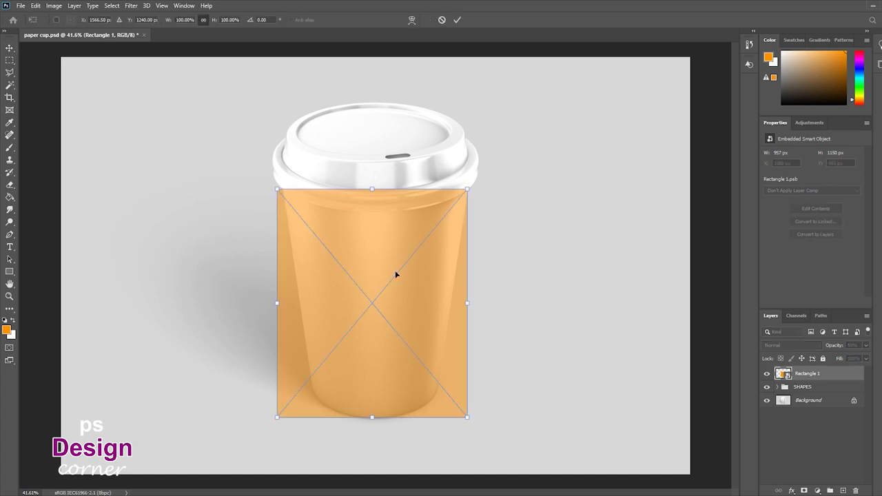
right_click(394, 268)
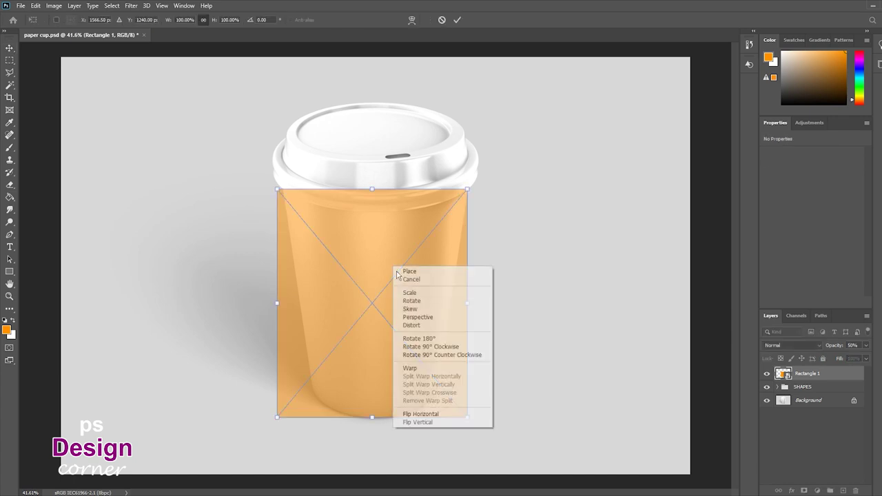
click(426, 326)
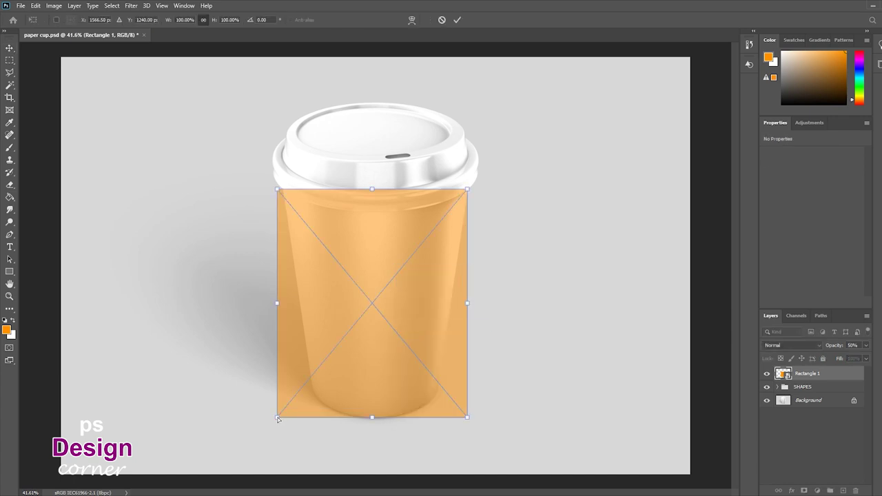
drag(277, 417, 307, 415)
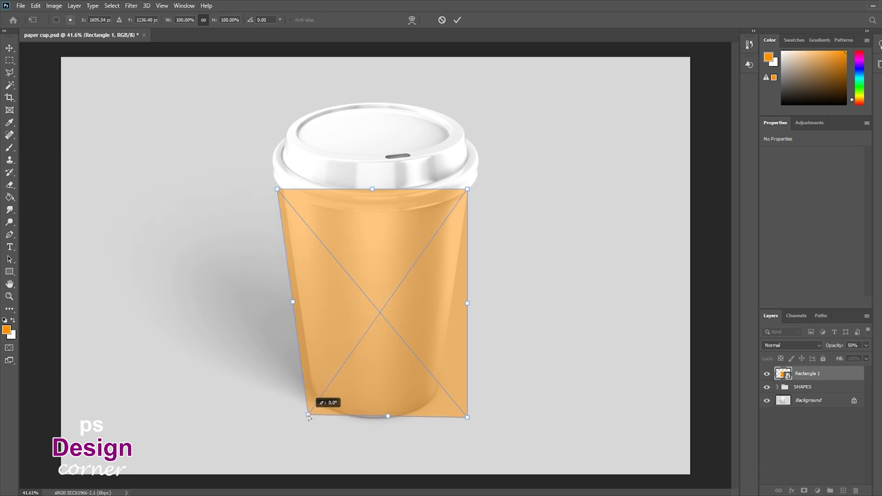
drag(278, 190, 283, 191)
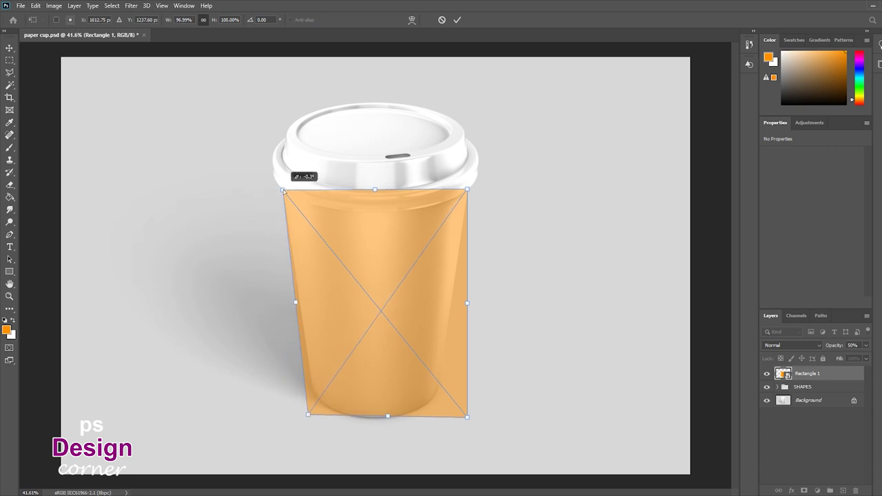
drag(310, 415, 315, 415)
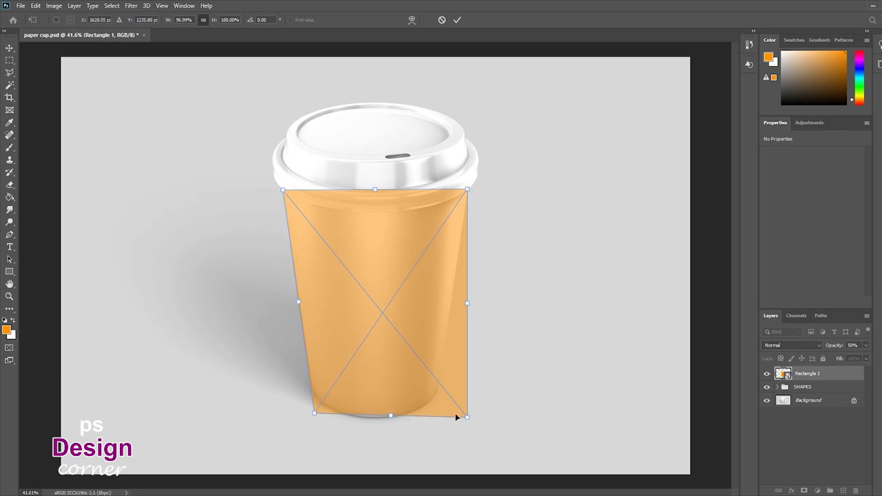
drag(467, 417, 436, 416)
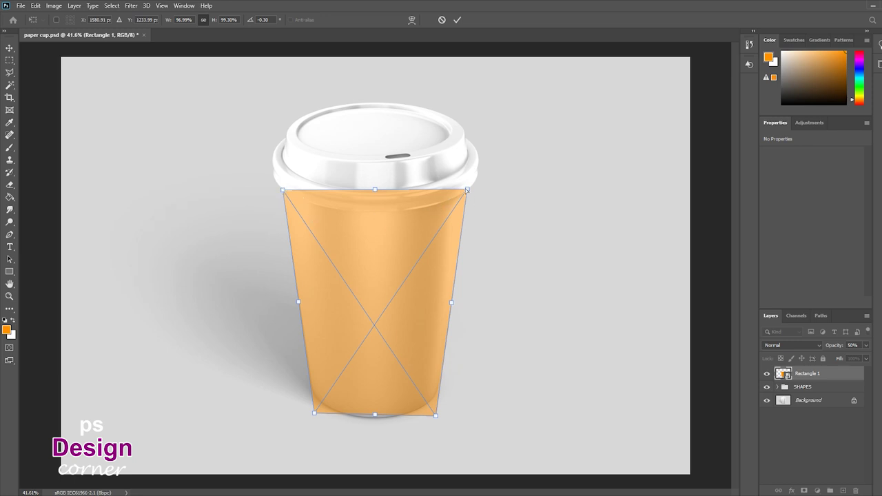
drag(467, 191, 469, 192)
right_click(378, 271)
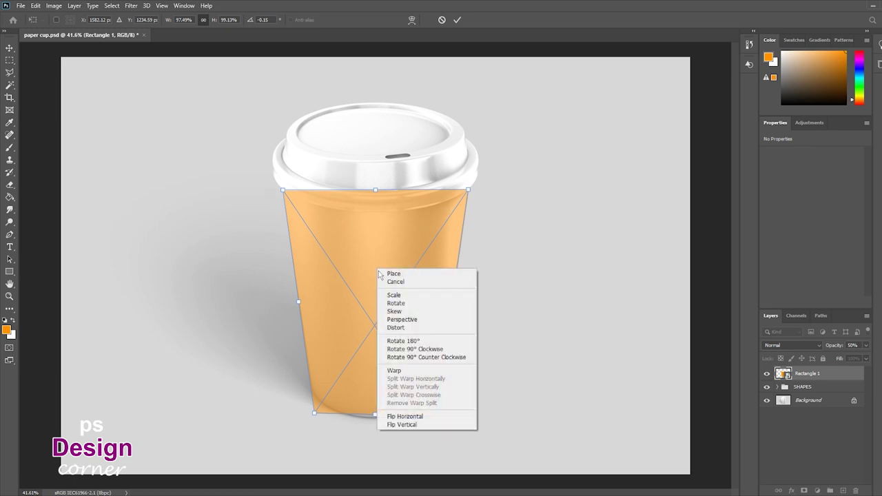
Step: Warp the rectangle's top edge so it curves down along the cup's rim
click(396, 372)
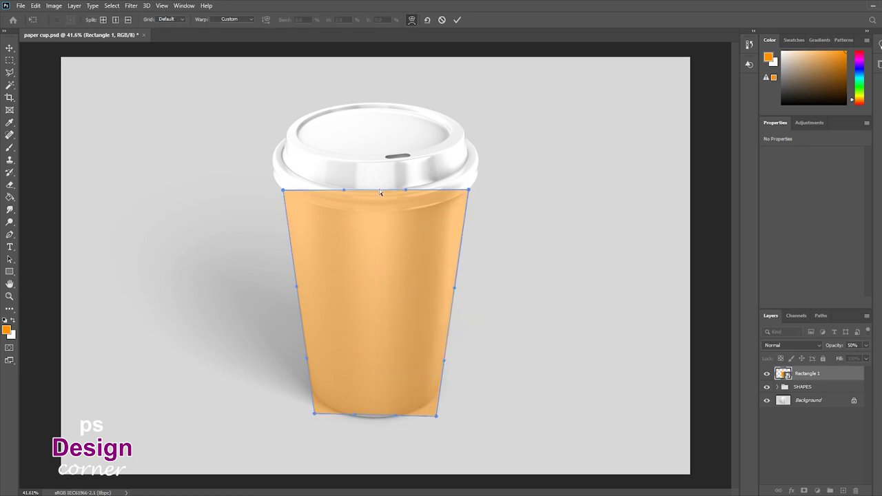
drag(372, 197, 375, 213)
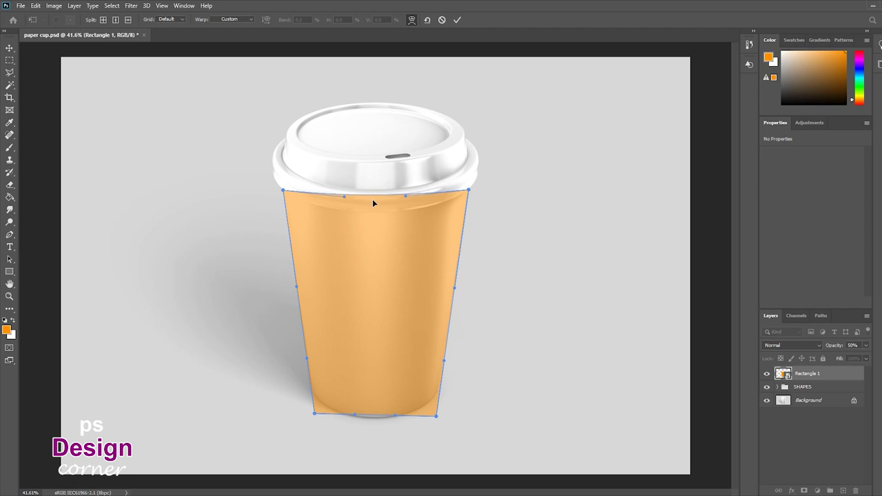
drag(375, 214, 376, 217)
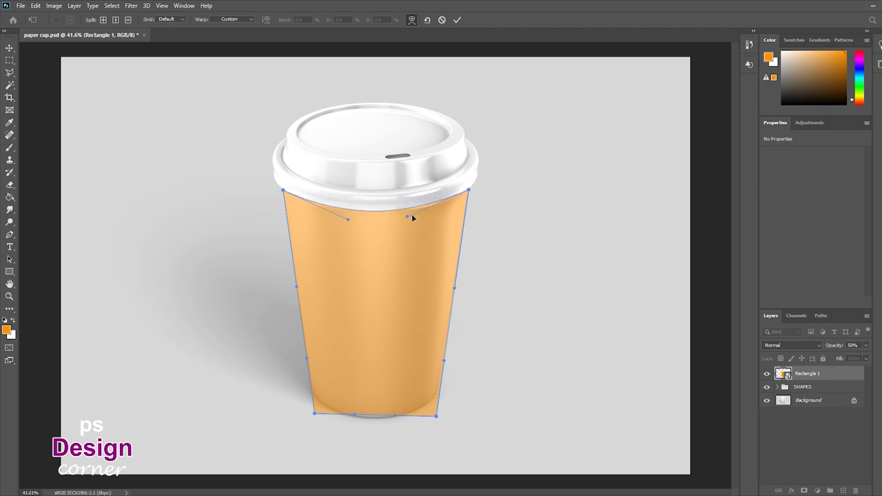
drag(409, 218, 412, 217)
drag(469, 188, 470, 189)
Step: Curve the bottom edge and corners to the cup's rounded base and apply the warp
drag(378, 417, 375, 416)
drag(436, 417, 431, 401)
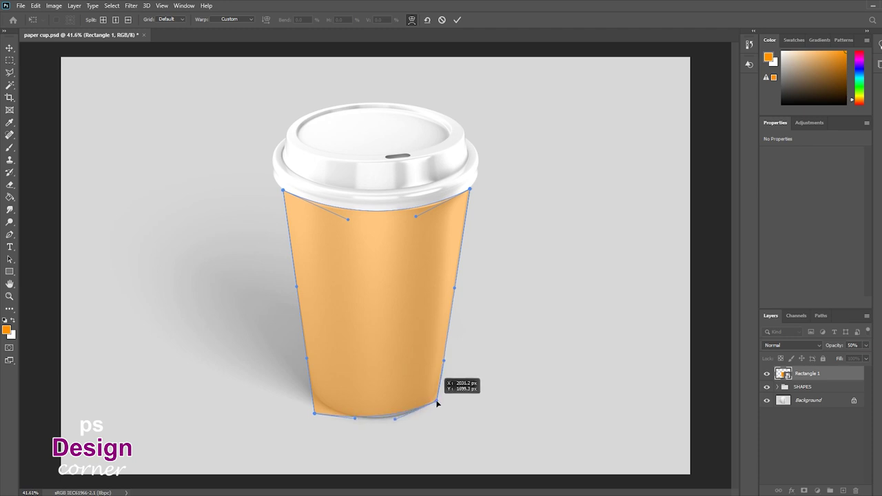
drag(314, 414, 313, 404)
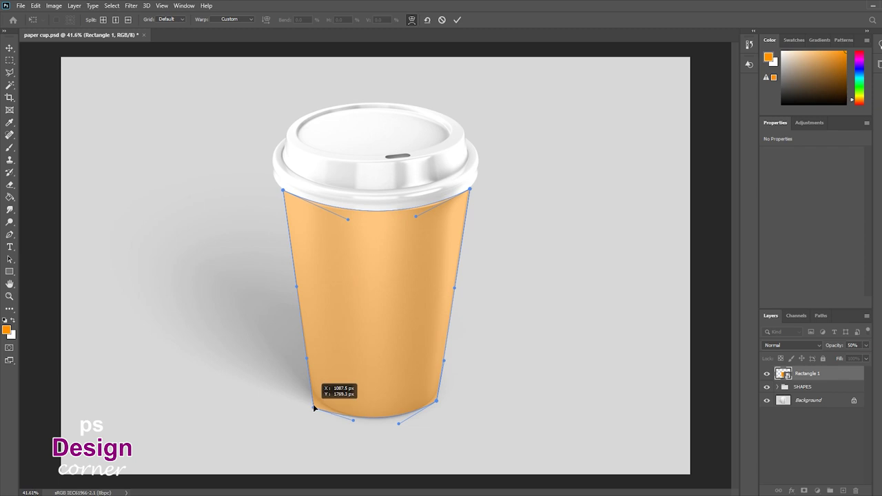
drag(436, 404, 439, 395)
drag(313, 400, 312, 394)
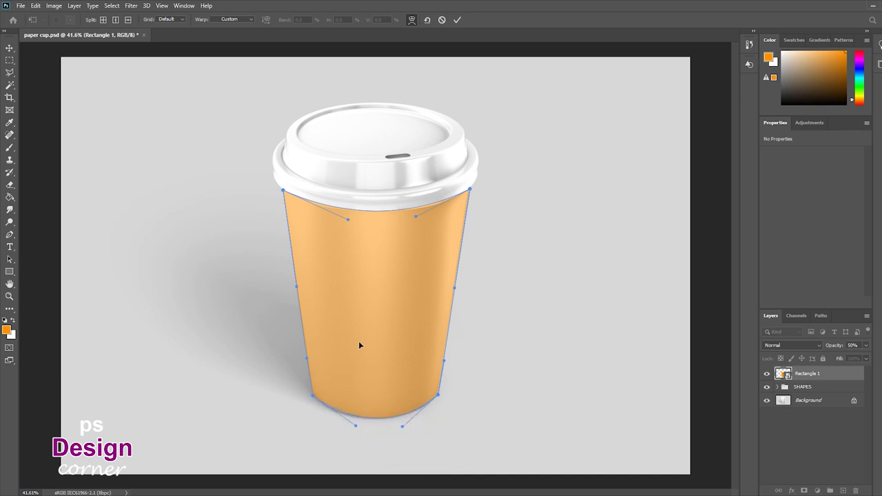
key(Return)
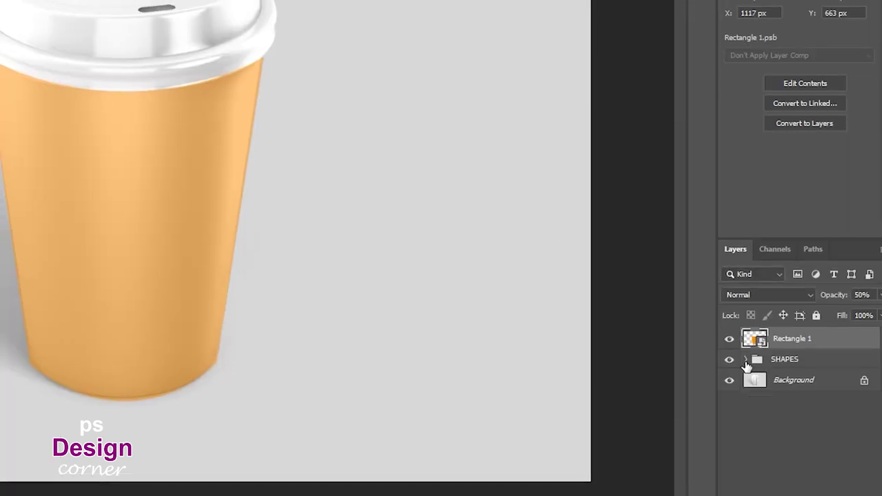
Step: Mask Rectangle 1 with Shape 1's outline, then load the lid outline and select Background
click(745, 359)
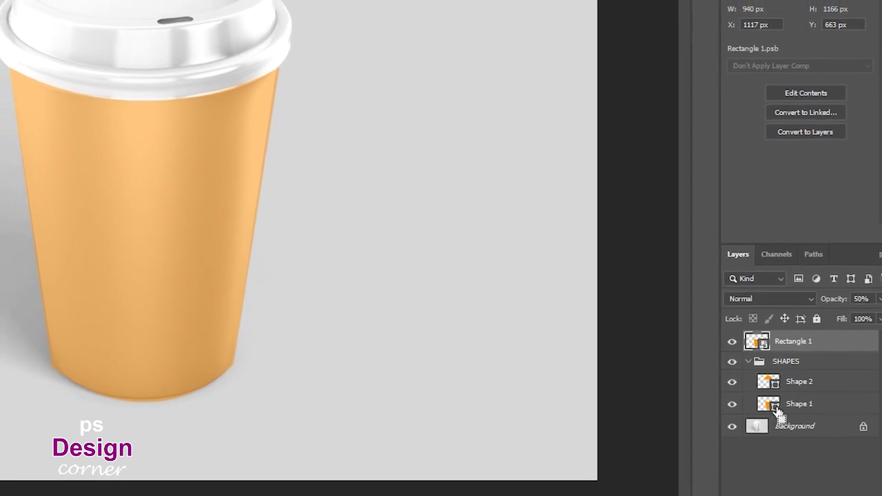
ctrl+click(773, 408)
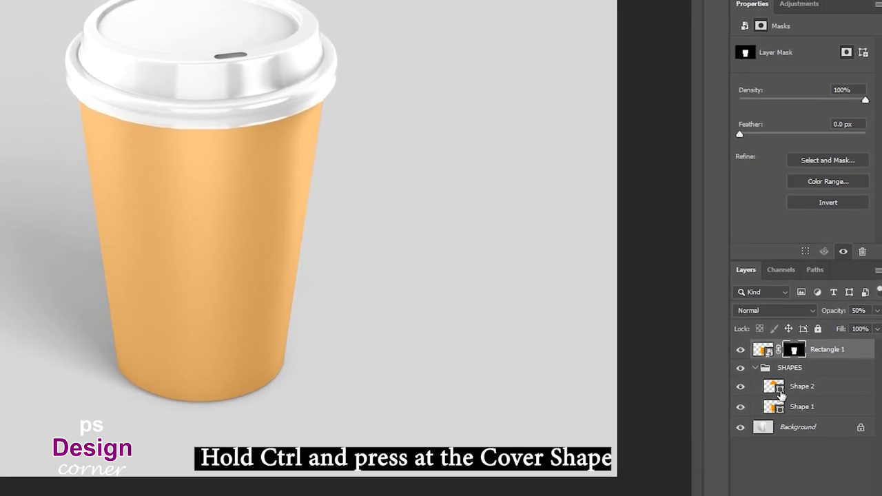
ctrl+click(781, 390)
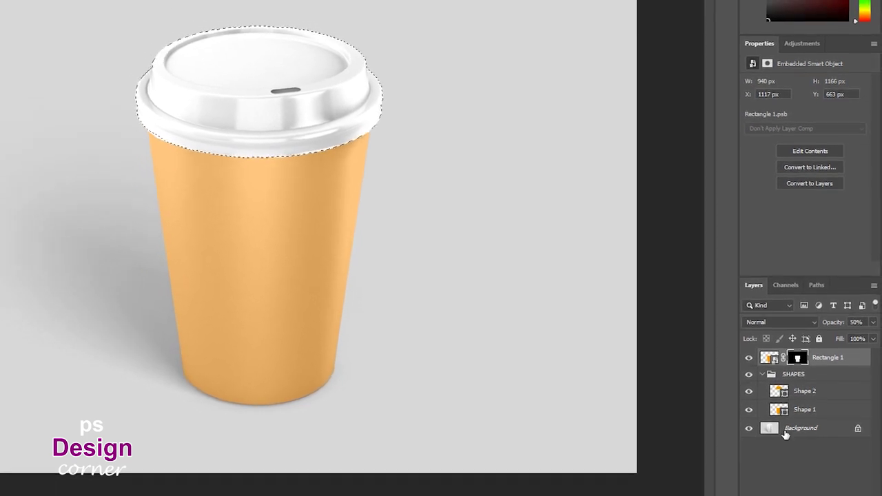
click(786, 429)
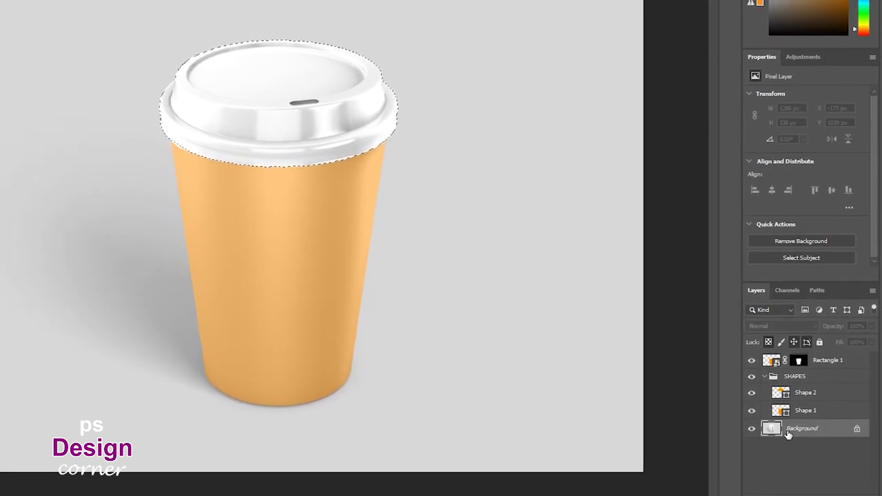
Step: Add a black Solid Color fill layer over the lid and move it to the top
click(810, 486)
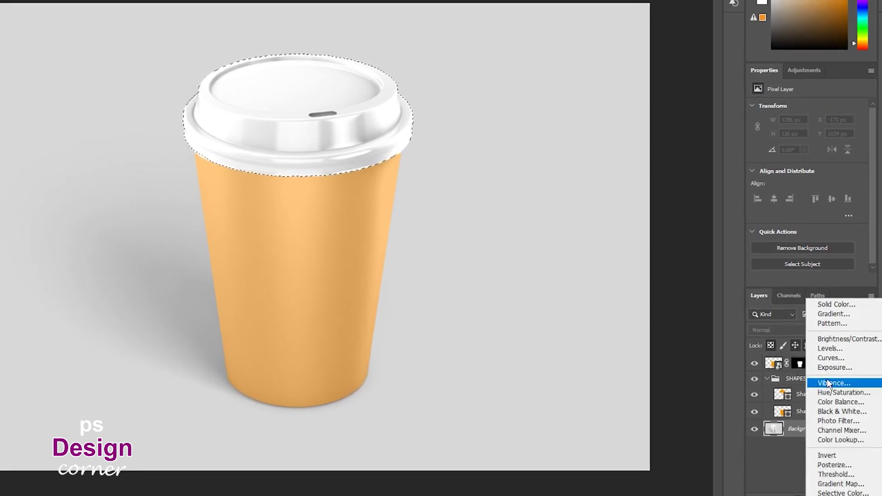
click(834, 303)
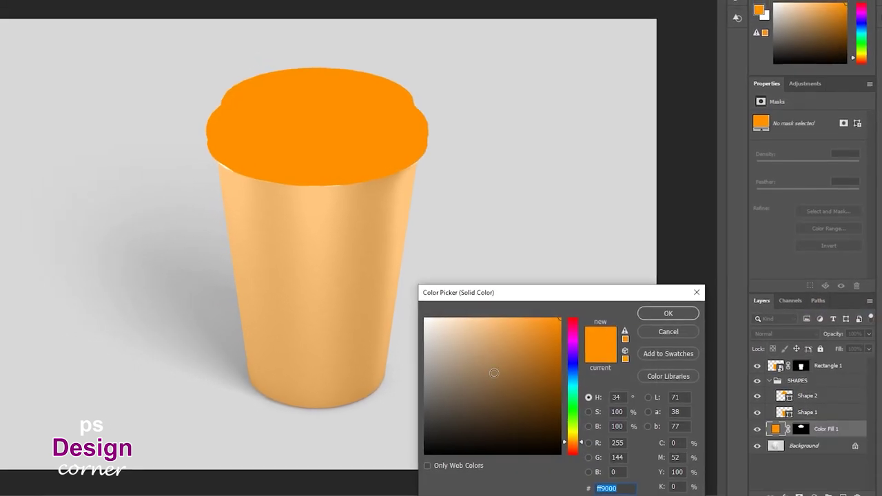
click(422, 454)
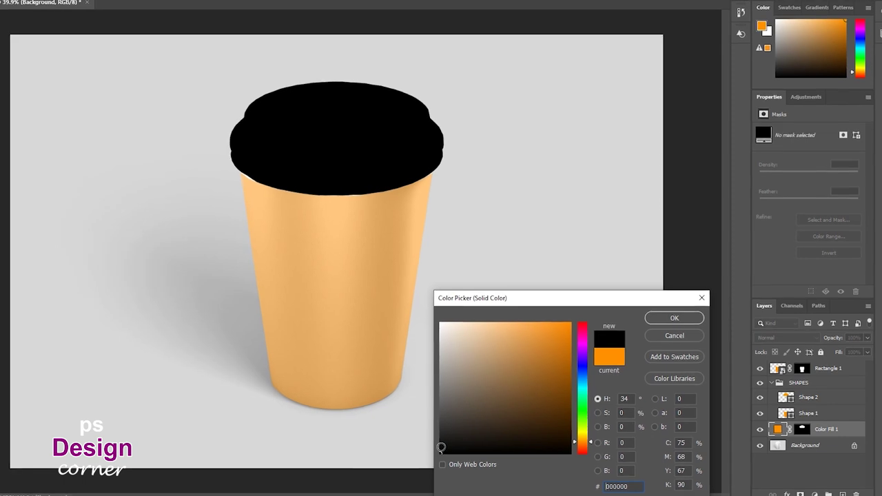
key(Return)
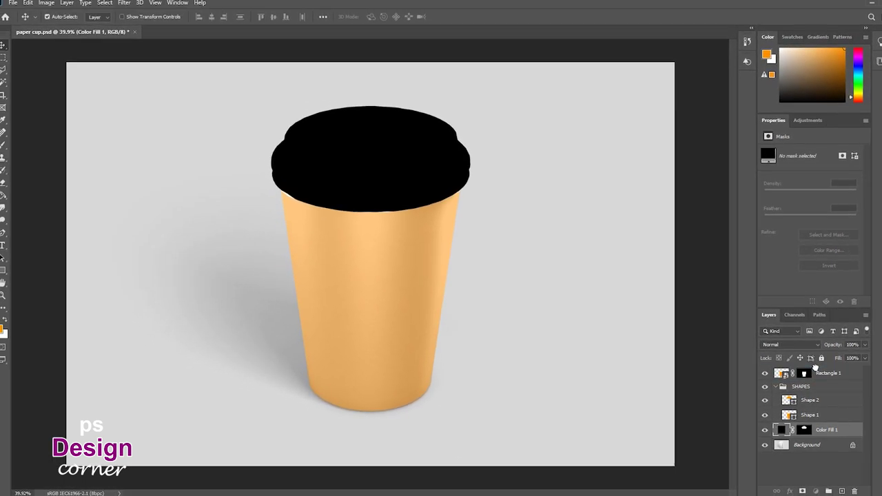
drag(815, 367, 817, 370)
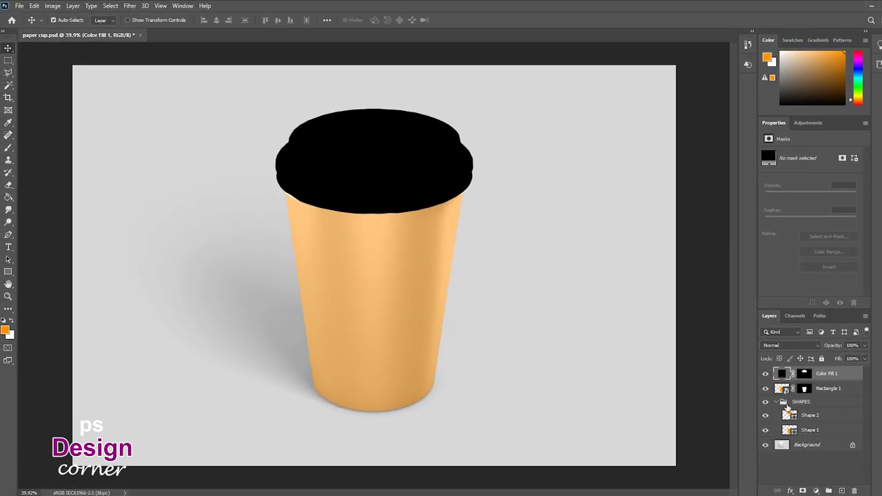
Step: Collapse SHAPES and raise Rectangle 1's opacity back to 100%
click(777, 403)
key(z)
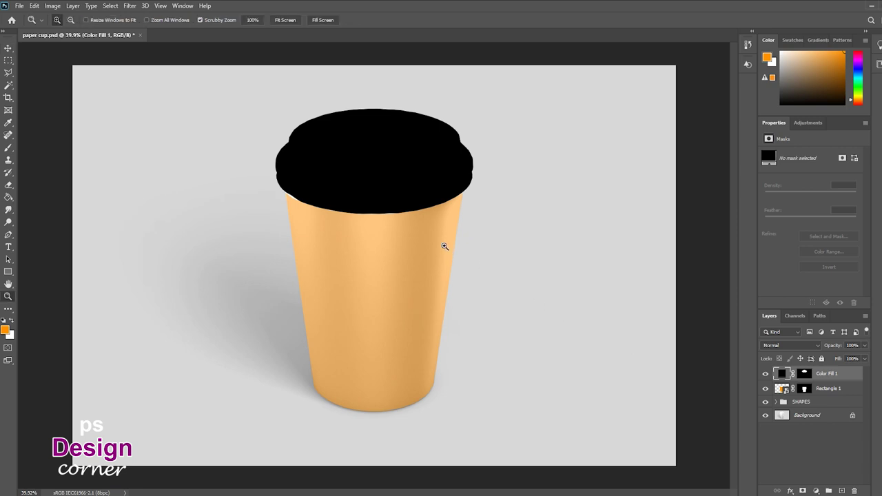
drag(434, 241, 440, 242)
key(v)
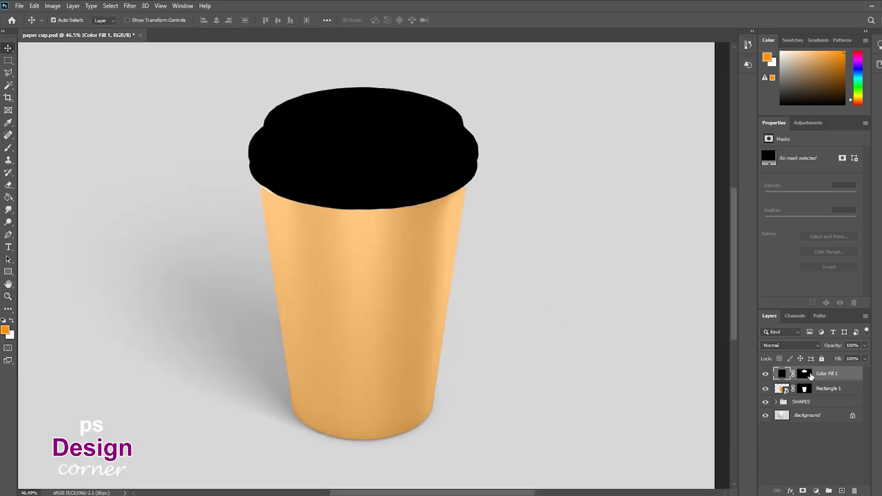
click(787, 390)
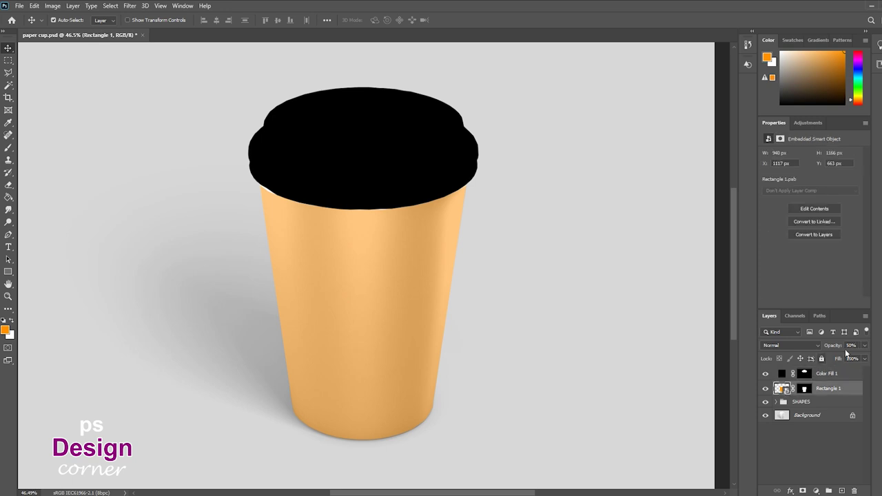
drag(865, 349, 872, 359)
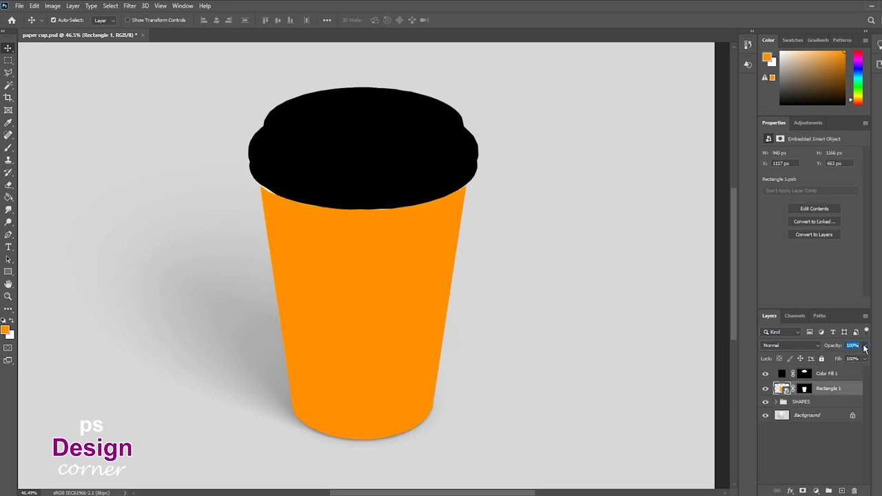
click(803, 374)
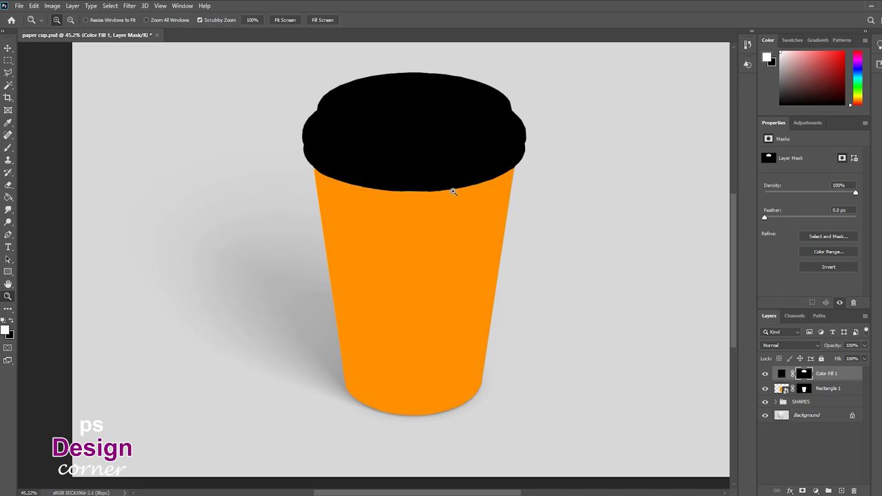
drag(456, 190, 437, 191)
click(781, 374)
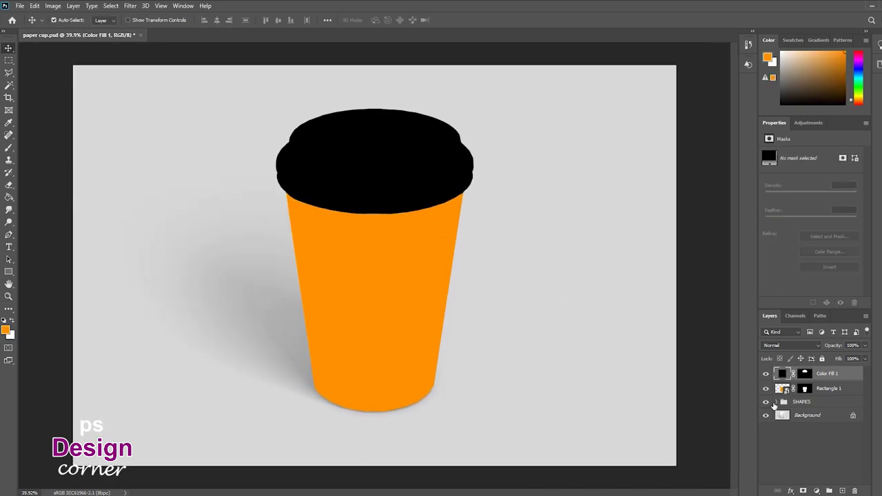
Step: Select the cup body and lid outlines and copy the cup from Background into new layers
click(776, 402)
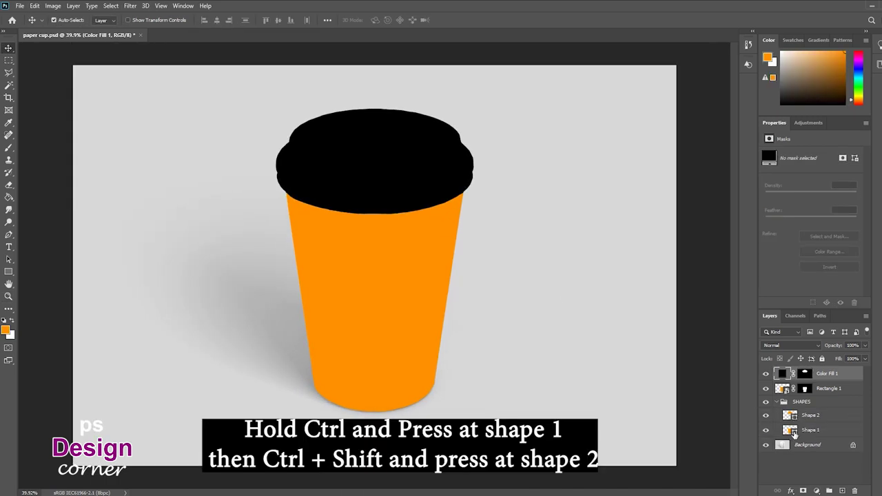
ctrl+click(792, 430)
ctrl+shift+click(794, 417)
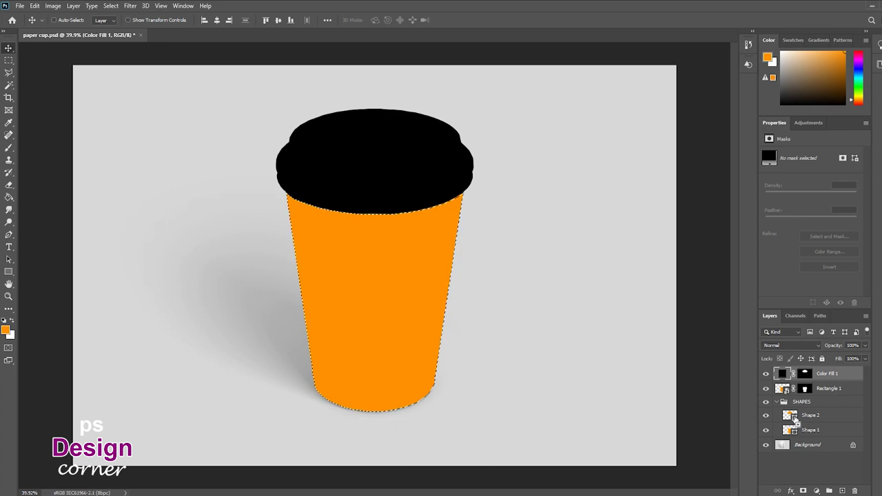
click(782, 444)
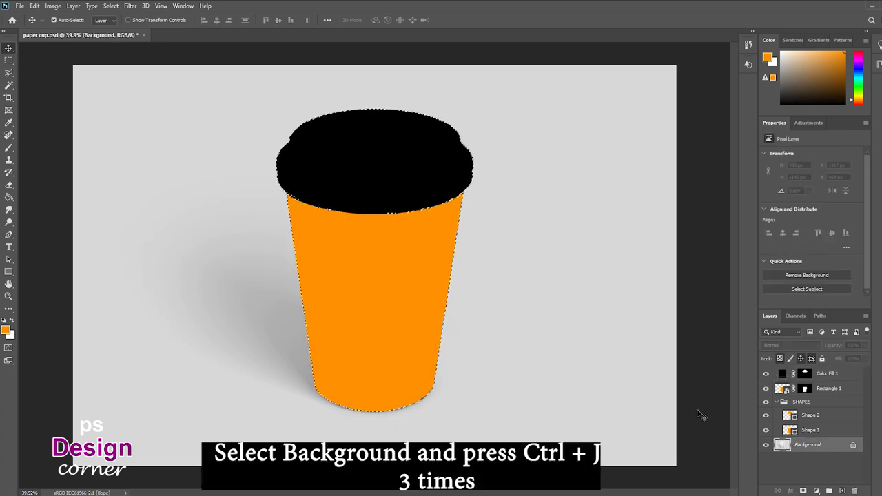
key(ctrl+j)
key(ctrl+j)
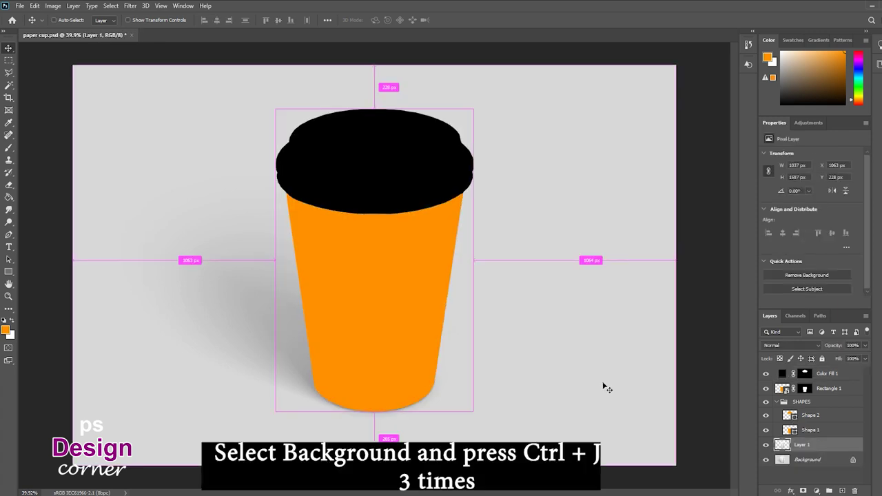
key(ctrl+j)
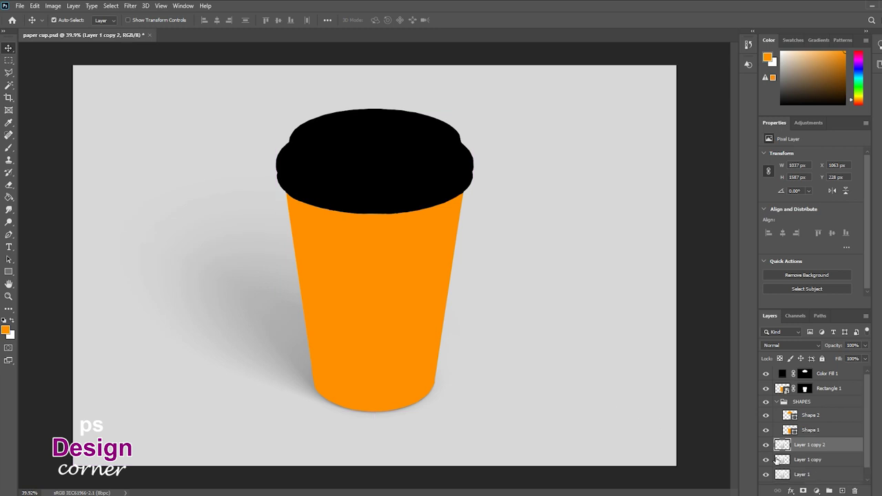
Step: Move the three cup copies to the top of the stack and hide one copy
shift+click(808, 476)
drag(811, 441, 808, 370)
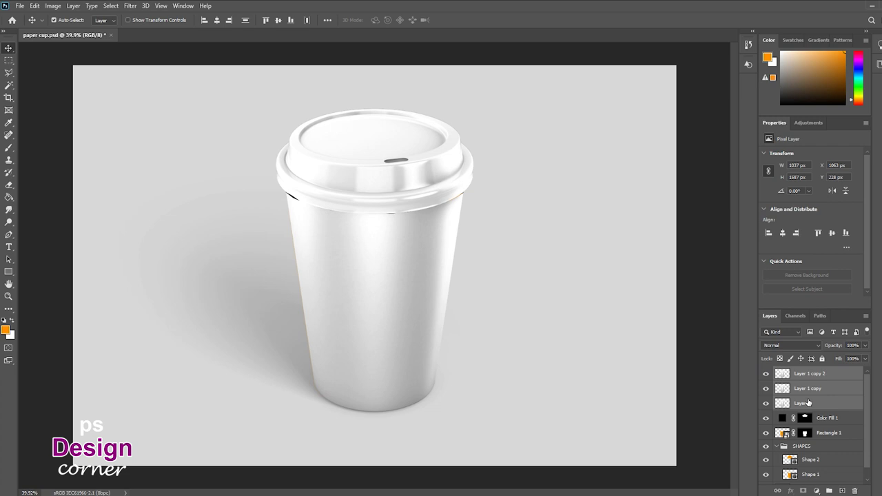
click(809, 403)
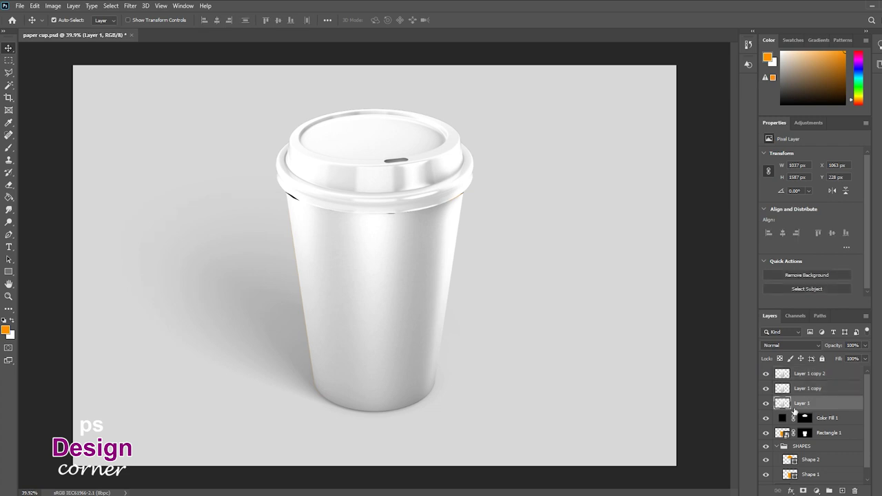
click(766, 389)
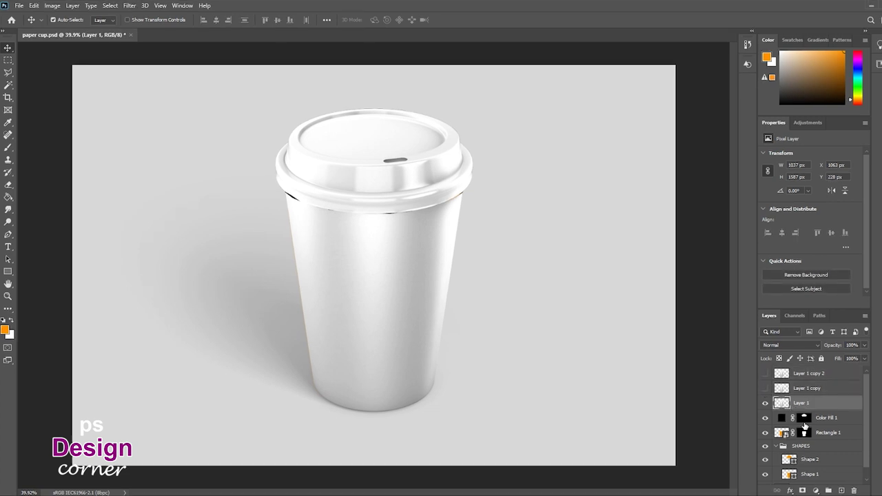
Step: Rename the three cup copies SHADOW, TONE and LIGHT
double_click(801, 404)
text(OW)
key(Return)
double_click(807, 389)
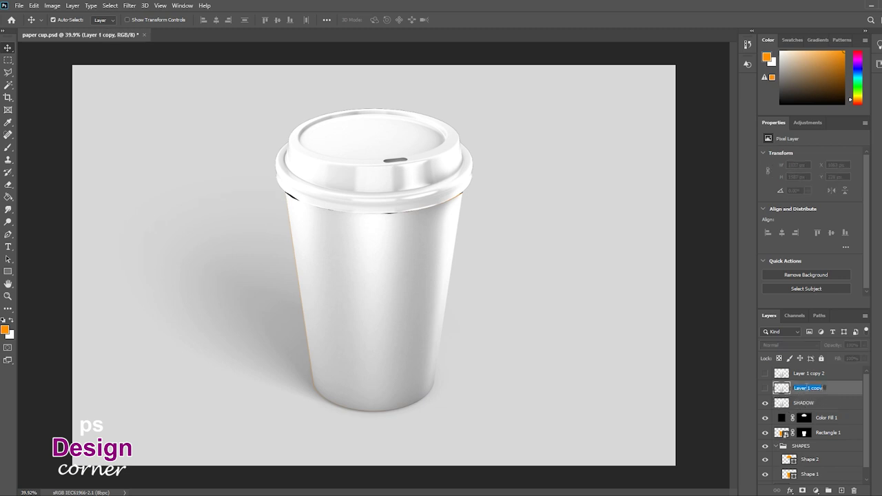
text(T)
key(Return)
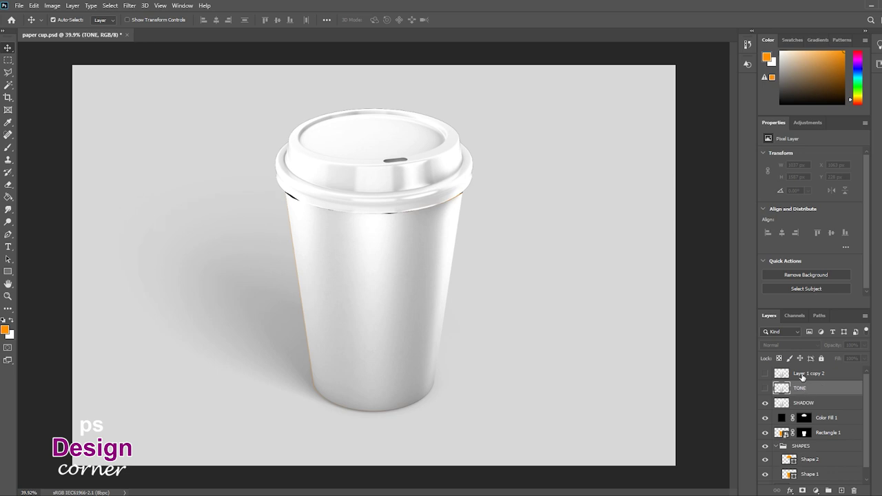
double_click(806, 374)
text(LIGHT)
key(Return)
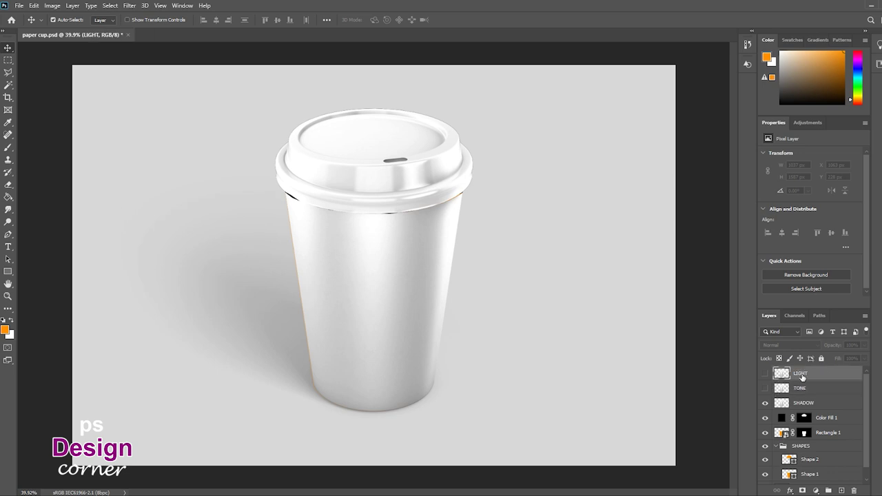
click(814, 407)
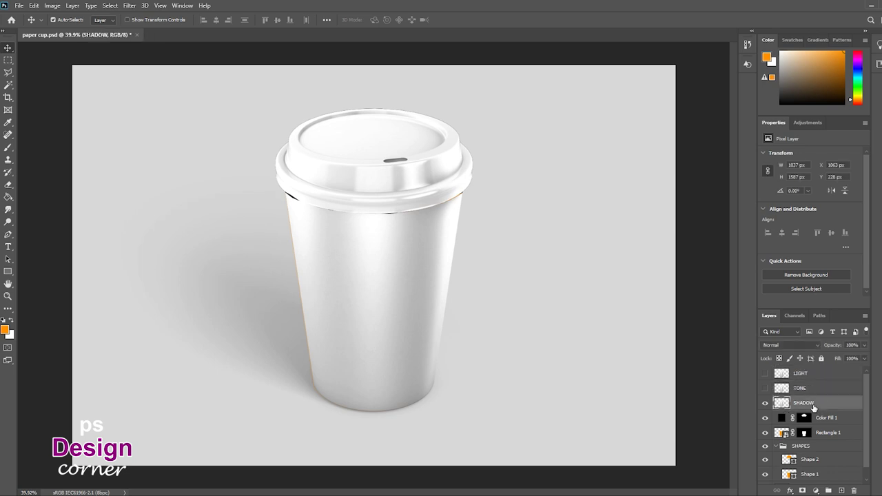
Step: Set SHADOW to Linear Burn blending at about 75% opacity
click(816, 342)
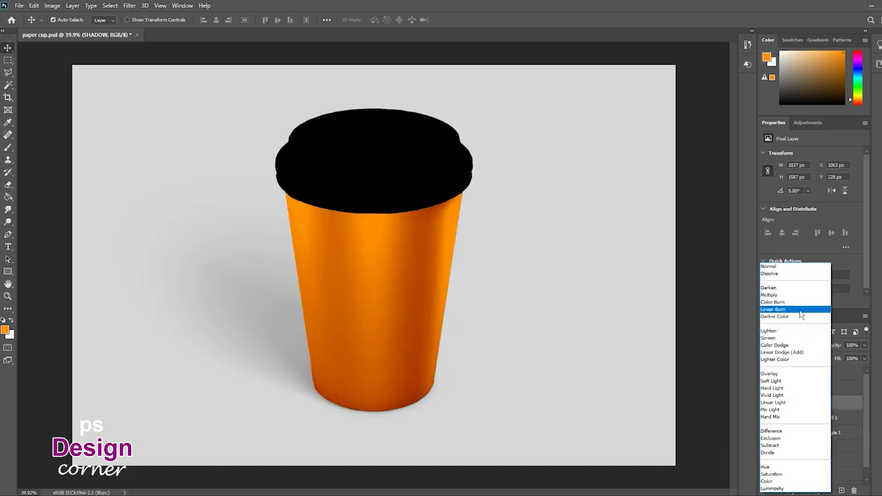
click(800, 311)
click(865, 346)
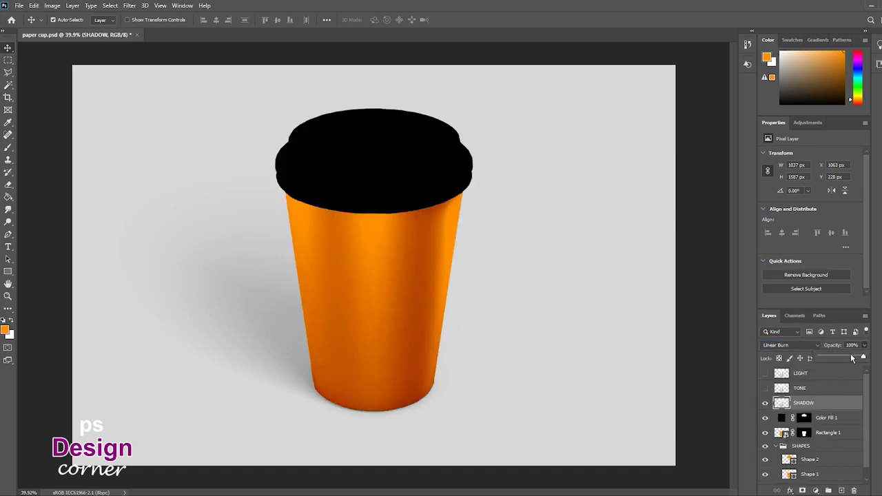
click(852, 358)
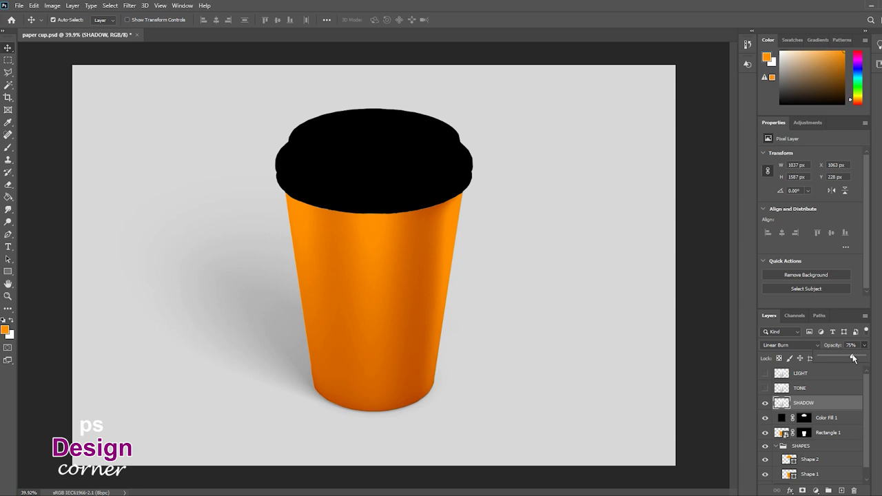
Step: Show the TONE layer and set its blend mode to Linear Dodge (Add)
click(815, 388)
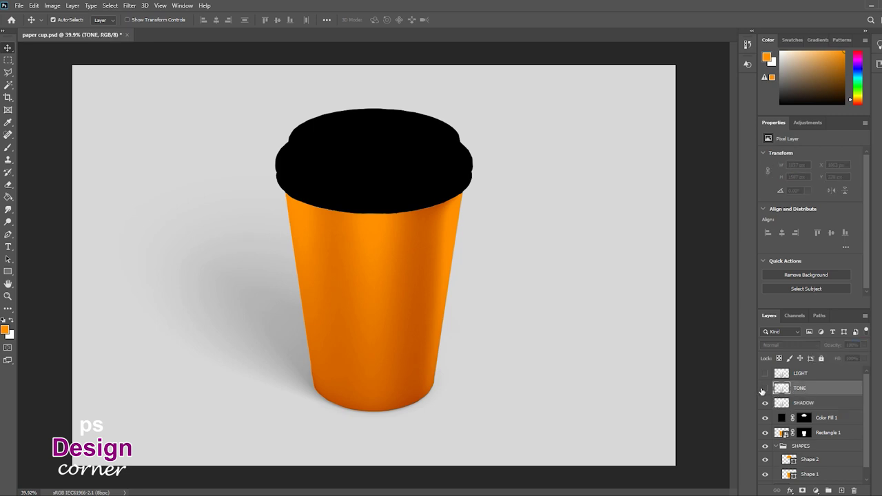
click(765, 388)
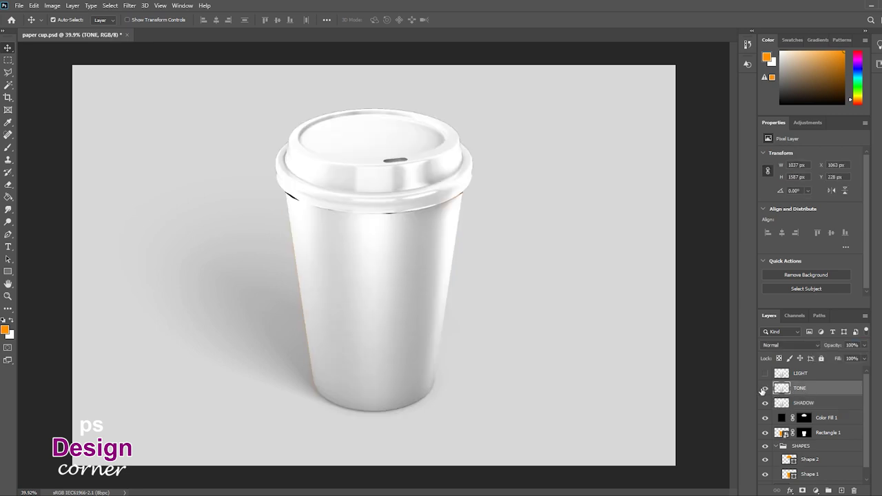
click(815, 345)
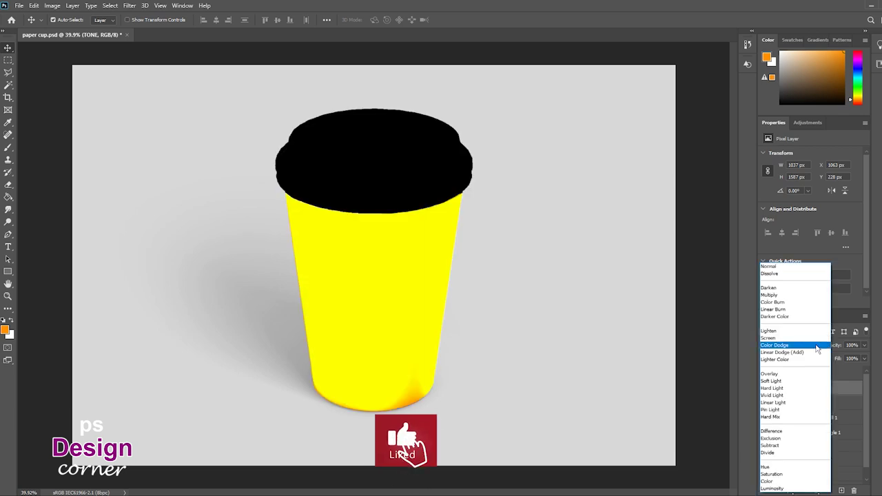
click(806, 353)
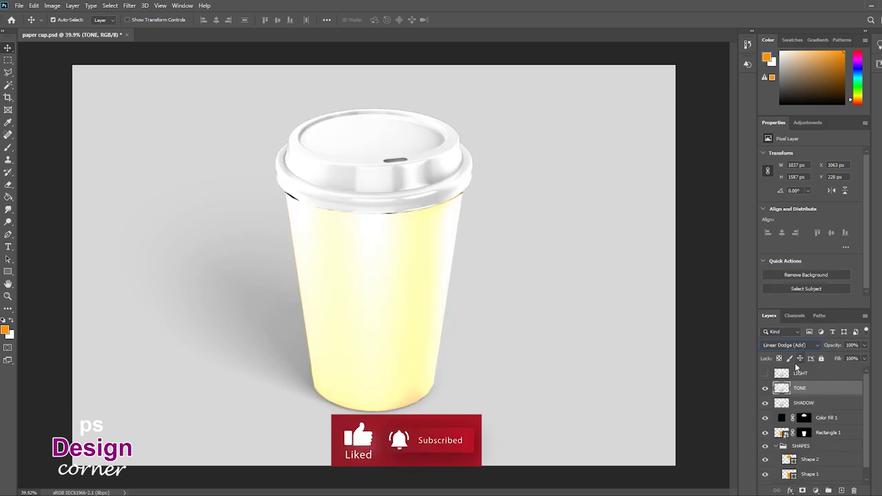
click(52, 5)
mouse_move(67, 31)
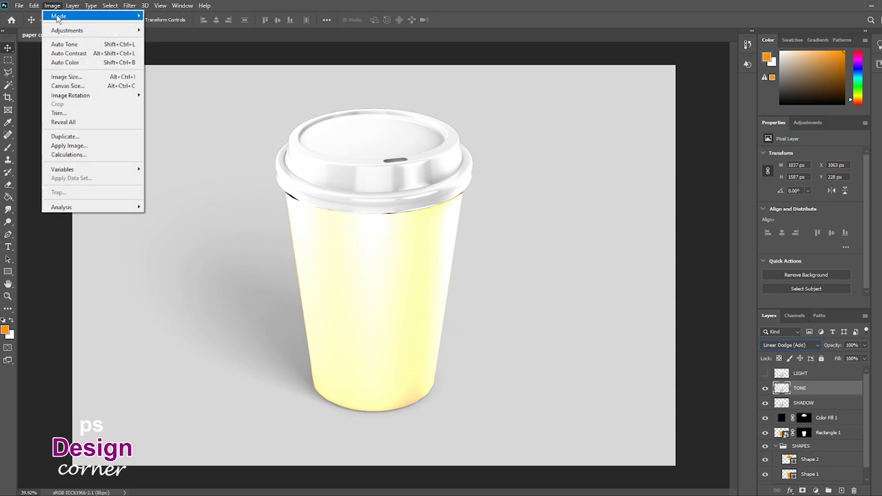
Step: Apply Levels to TONE (black input 232, output white 62) and set its opacity to 30%
click(162, 39)
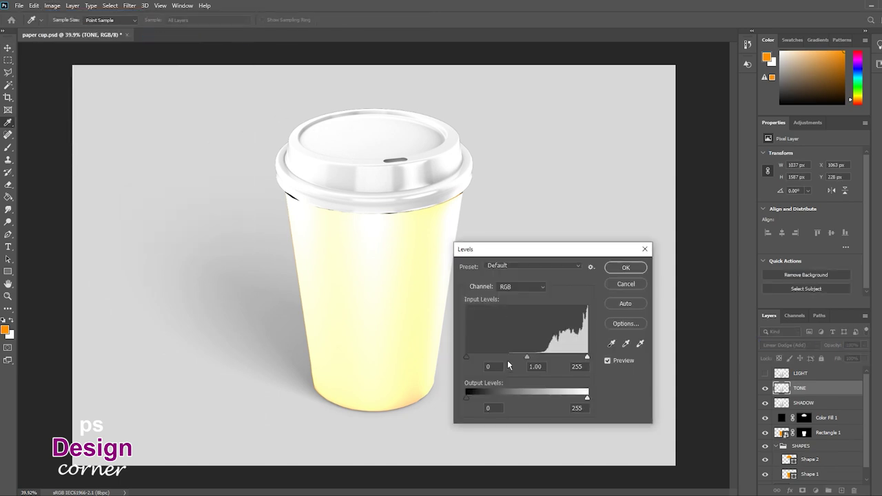
drag(501, 360, 576, 352)
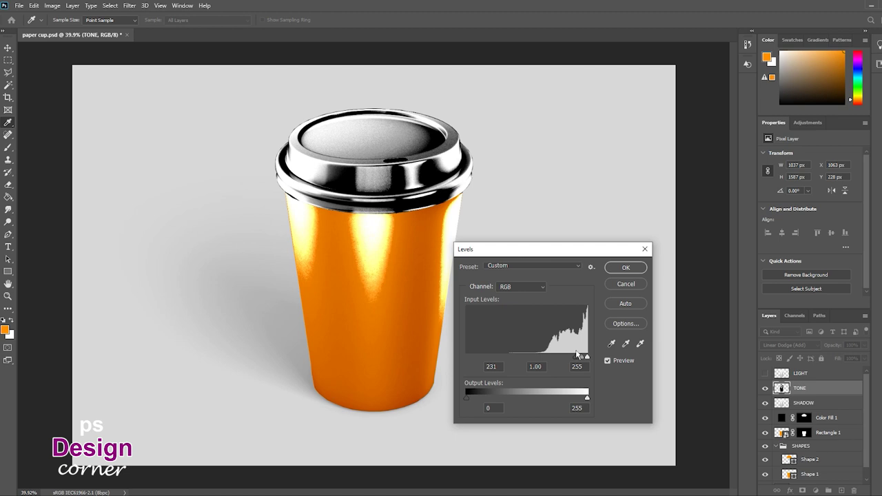
drag(579, 355, 583, 356)
drag(586, 399, 496, 402)
click(625, 268)
drag(862, 348, 833, 359)
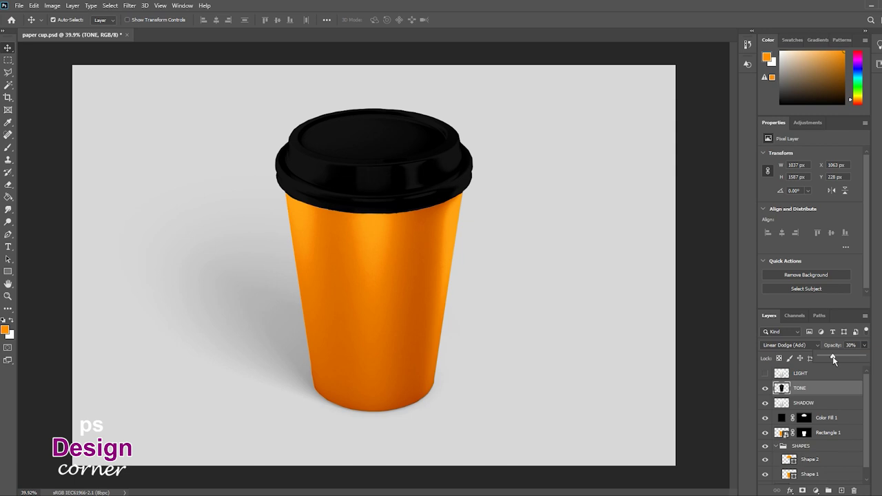
click(864, 347)
Step: Show the LIGHT layer and set its blend mode to Screen
click(779, 374)
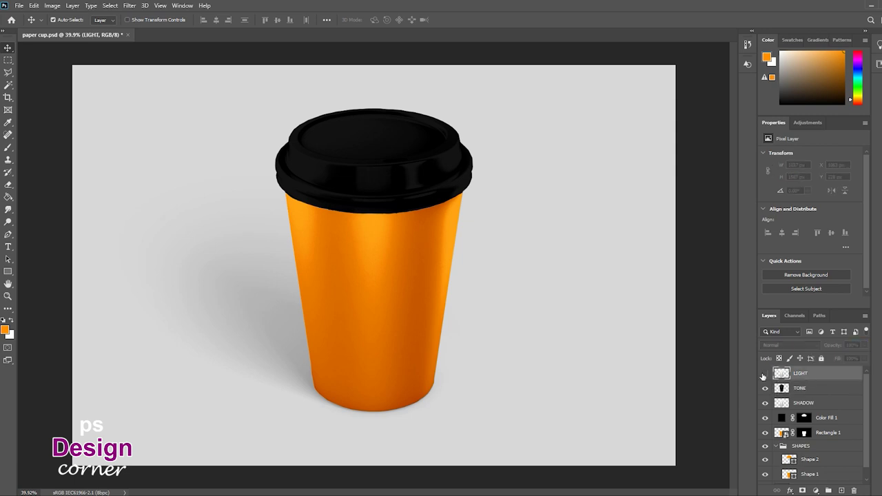
click(803, 344)
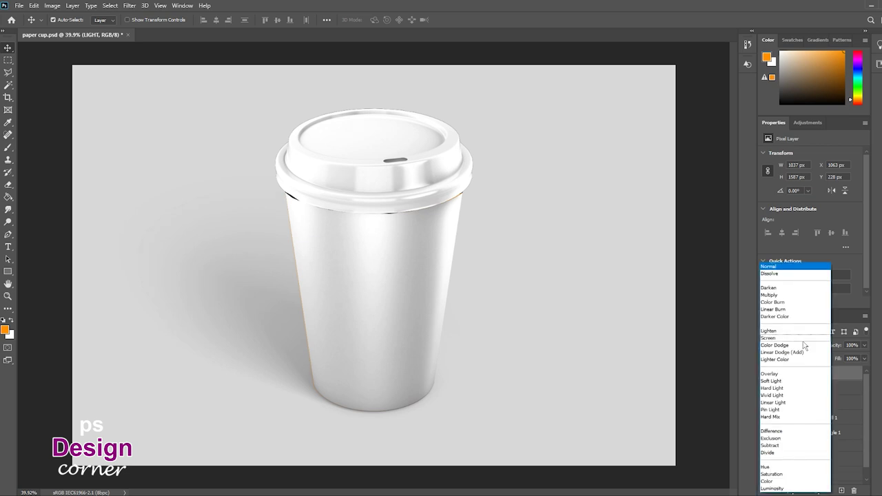
click(778, 335)
Step: Apply Levels to LIGHT (black input 224, output white 97) and set its opacity to 75%
click(53, 6)
mouse_move(67, 30)
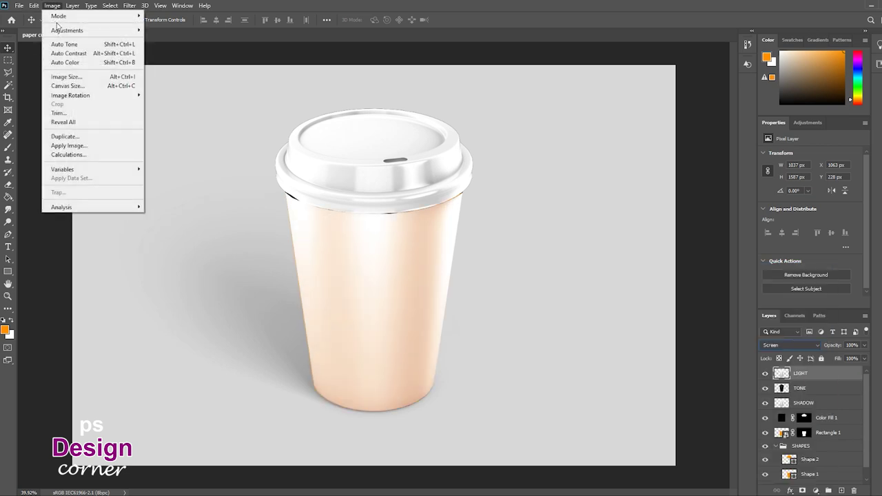
click(183, 39)
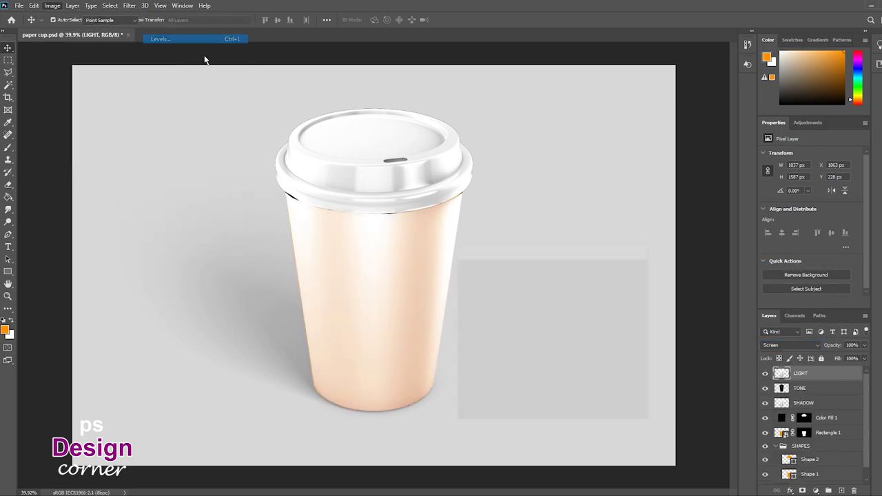
drag(466, 356, 577, 355)
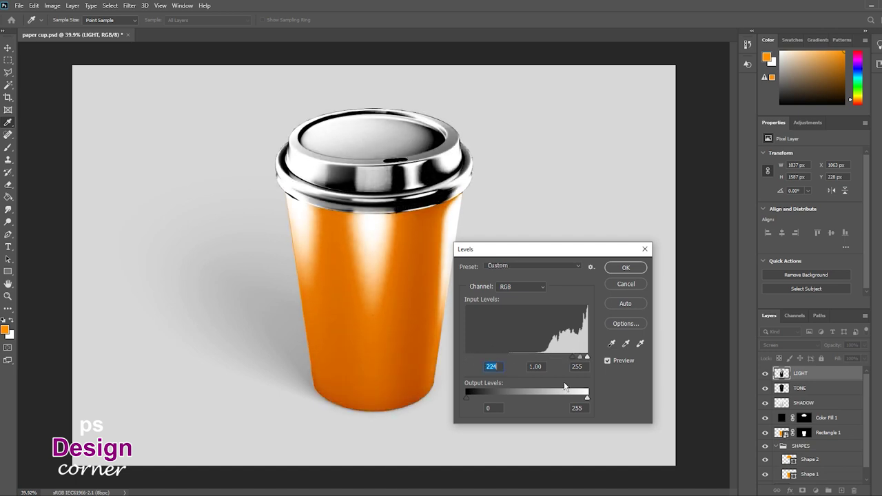
drag(587, 399, 510, 399)
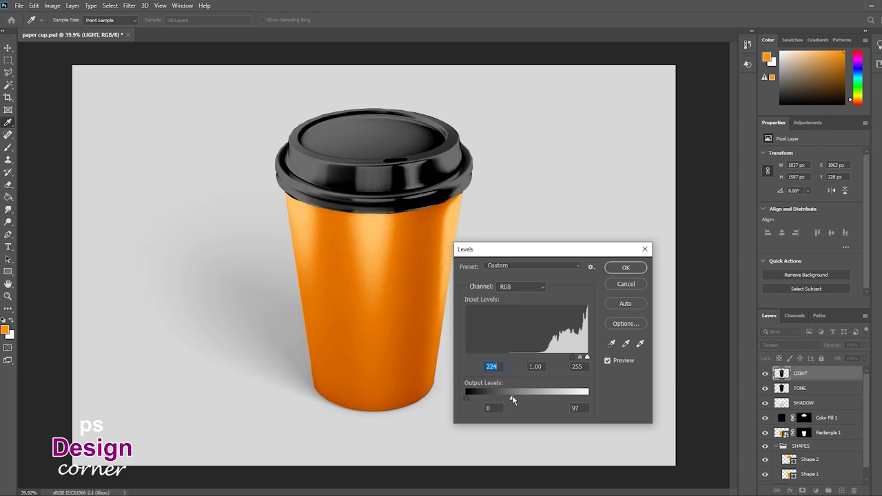
click(625, 268)
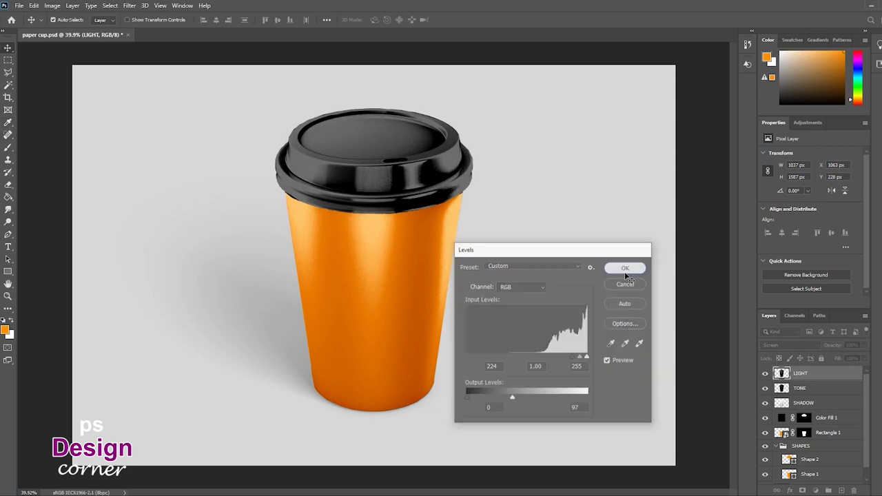
click(864, 347)
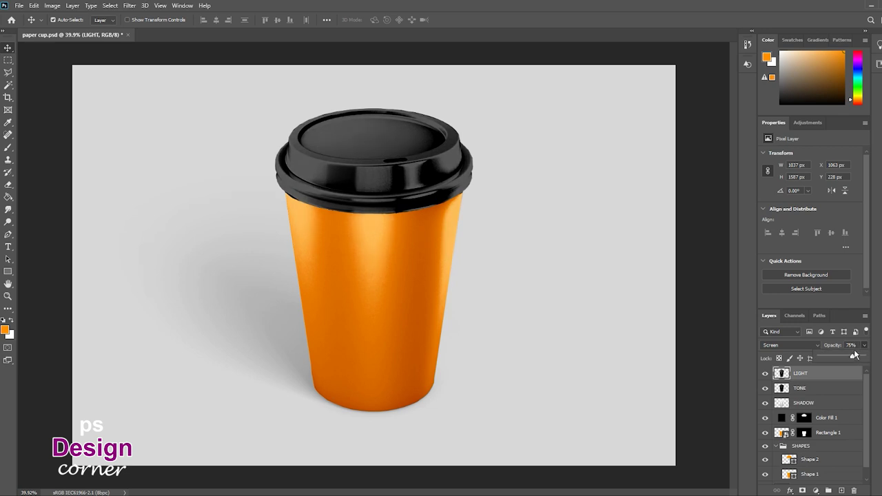
click(865, 347)
click(836, 407)
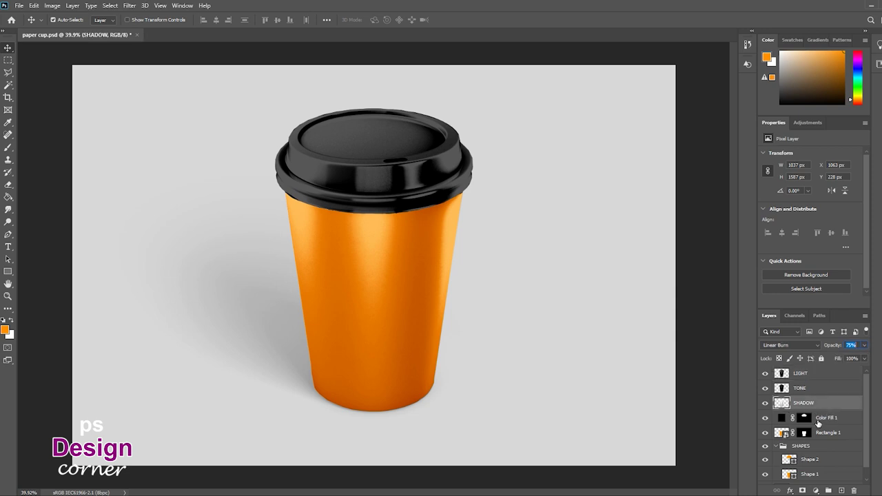
Step: Change Color Fill 1 to dark grey #2c2c2c and collapse the SHAPES group
double_click(783, 419)
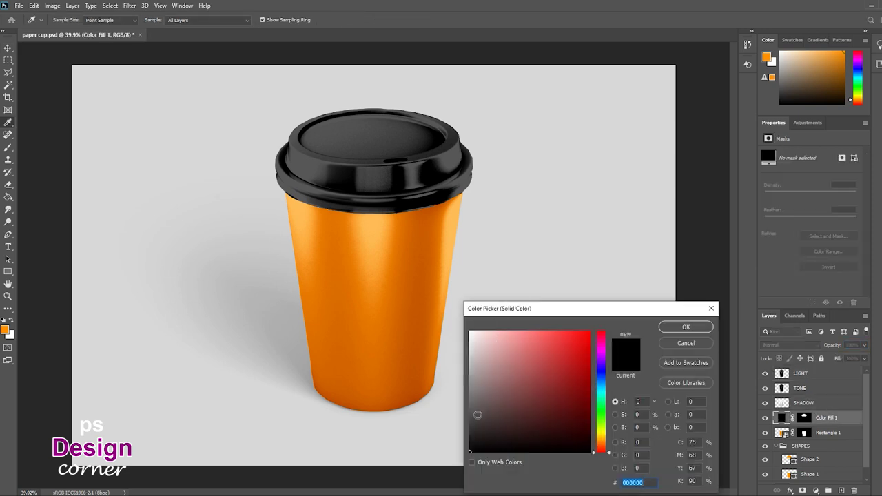
drag(469, 427, 469, 431)
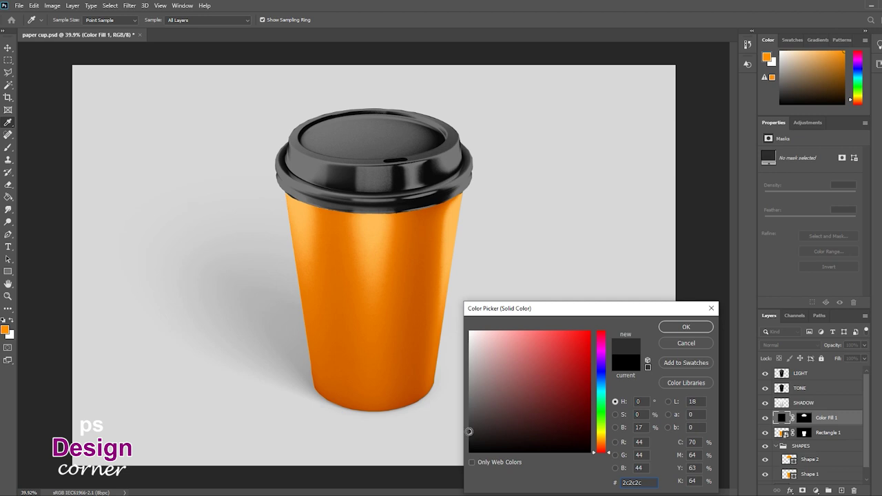
key(Return)
click(776, 447)
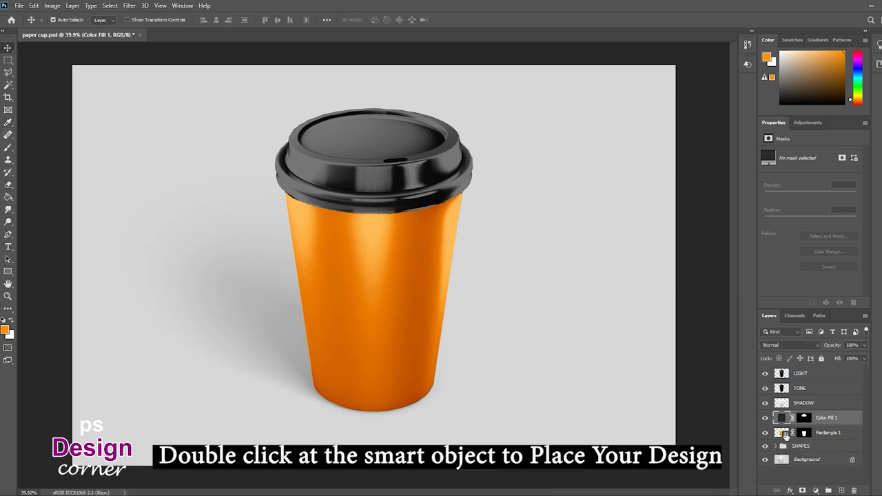
Step: Open the Rectangle 1 smart object and change its rectangle fill to white ffffff
double_click(781, 433)
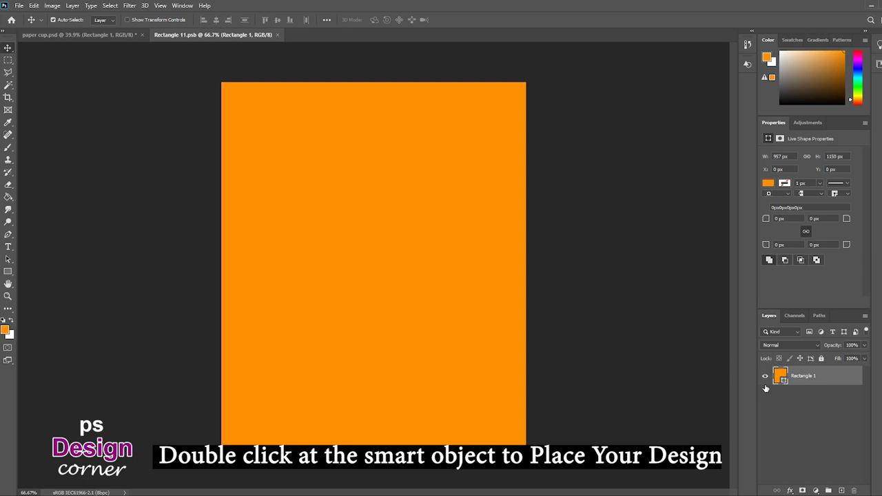
double_click(781, 376)
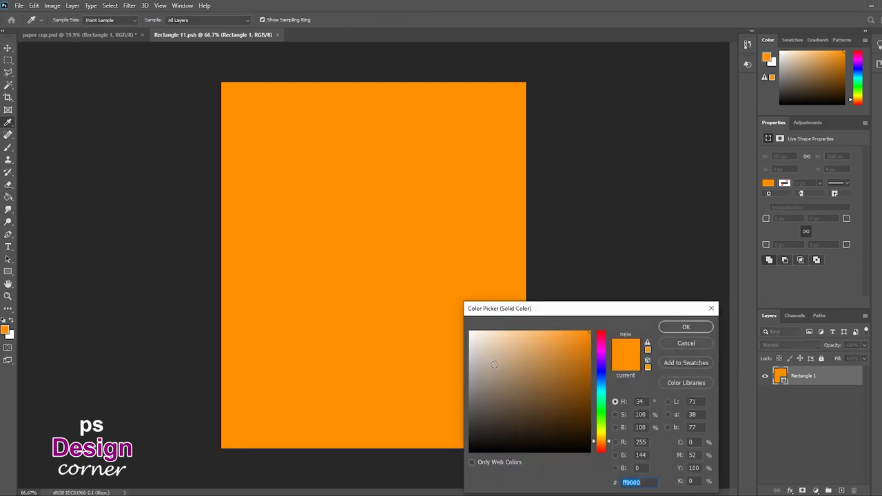
text(ffffff)
key(Return)
key(v)
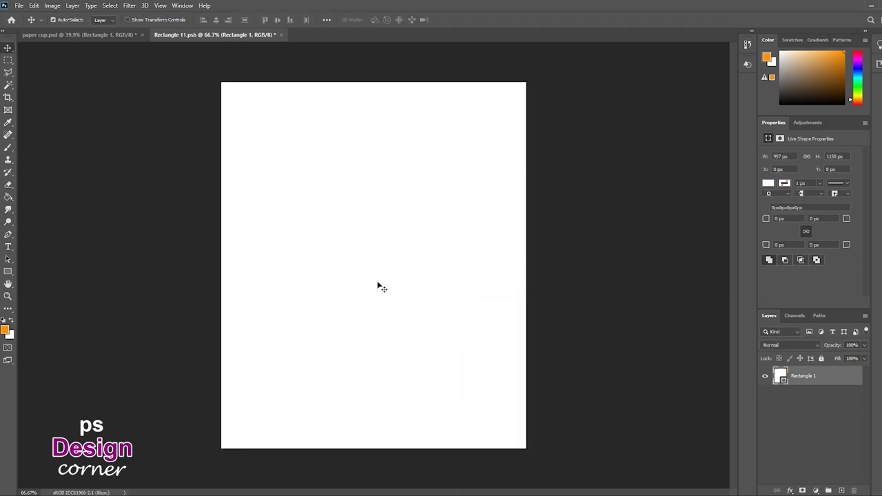
Step: Draw a new orange Rectangle 2 over the lower part of the canvas
click(8, 272)
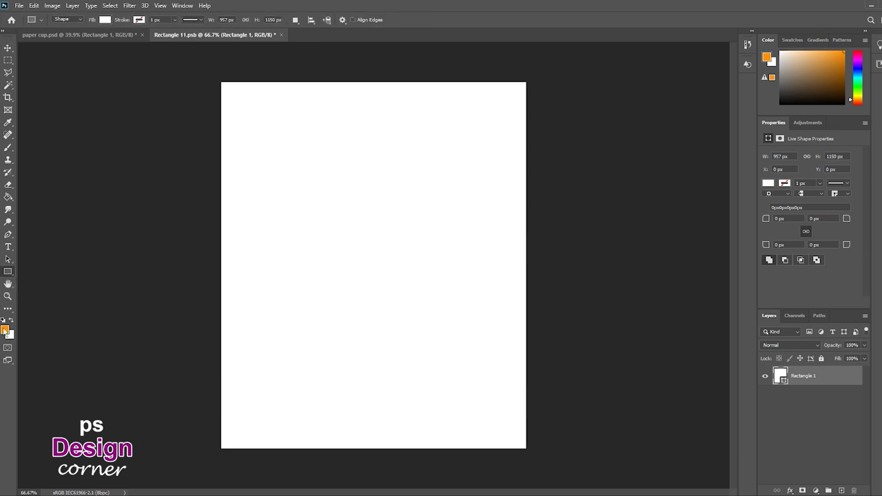
click(5, 331)
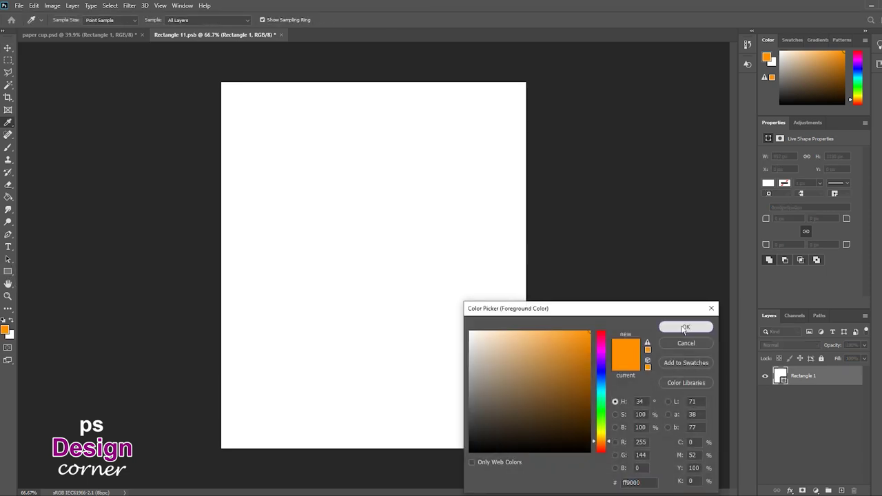
click(682, 328)
drag(538, 221, 205, 458)
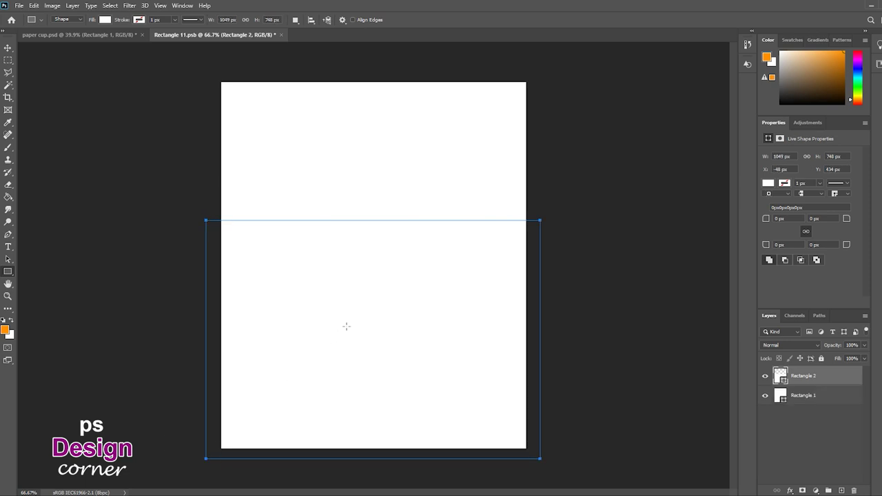
Step: Fill Rectangle 2 with orange
click(105, 19)
click(101, 38)
key(Return)
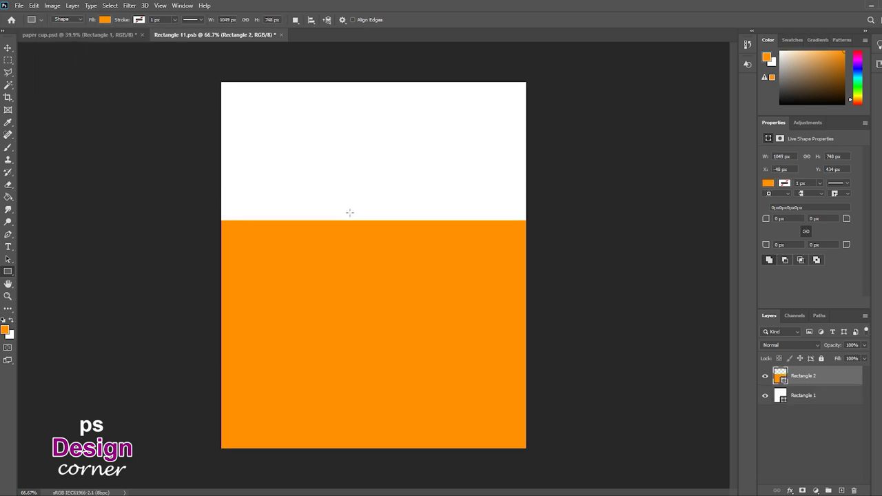
key(v)
Step: Warp Rectangle 2's top edge into a deep downward curve, then drag in the MOCKUP logo image
key(ctrl+t)
right_click(401, 265)
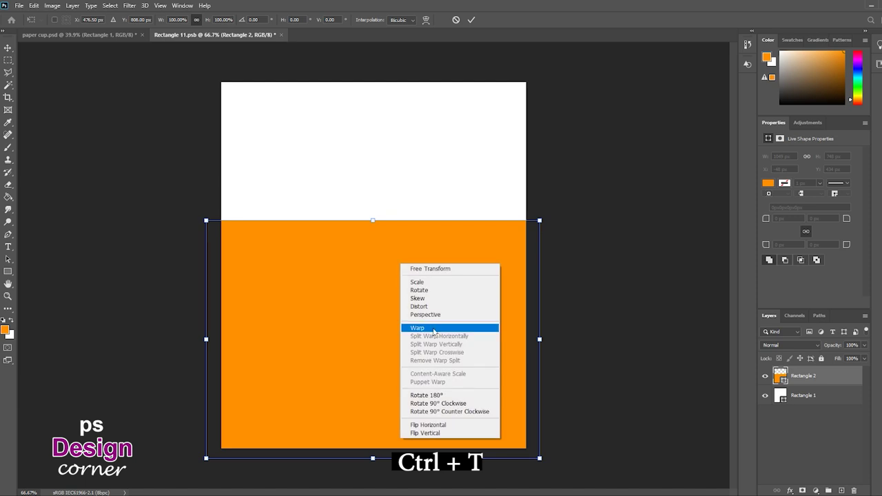
click(434, 332)
drag(375, 229, 371, 334)
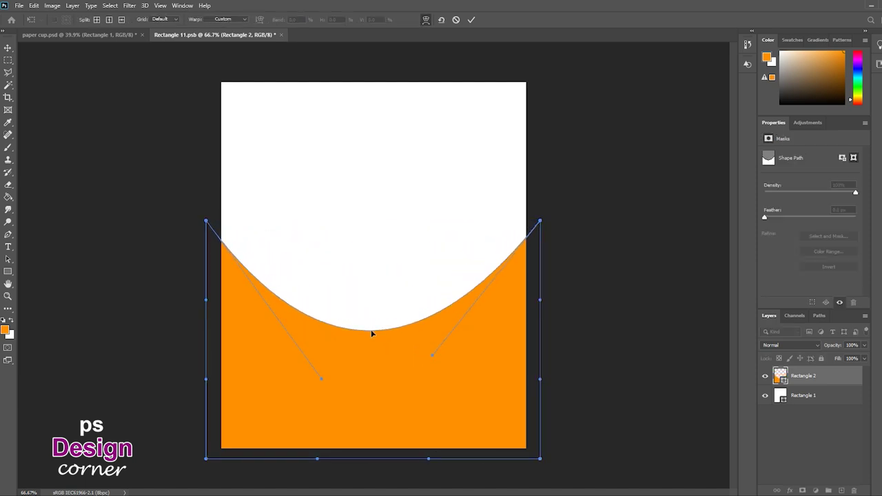
key(Return)
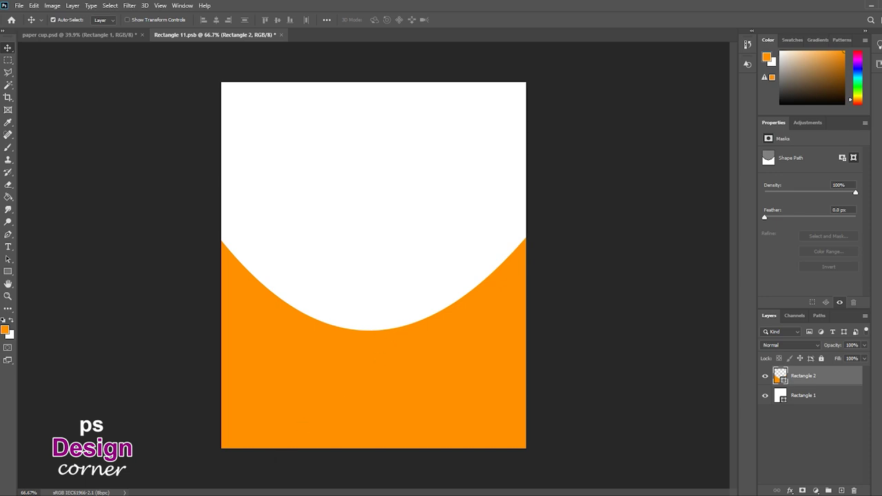
mouse_move(253, 76)
mouse_down()
mouse_move(294, 204)
mouse_move(367, 295)
mouse_up()
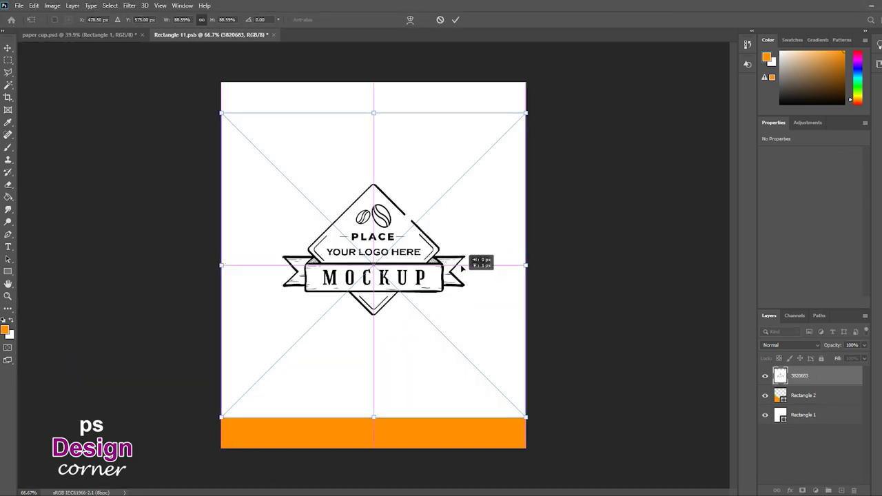
Step: Place the MOCKUP logo higher on the page and move its layer below Rectangle 2
drag(461, 277, 468, 221)
key(Return)
drag(827, 376, 824, 403)
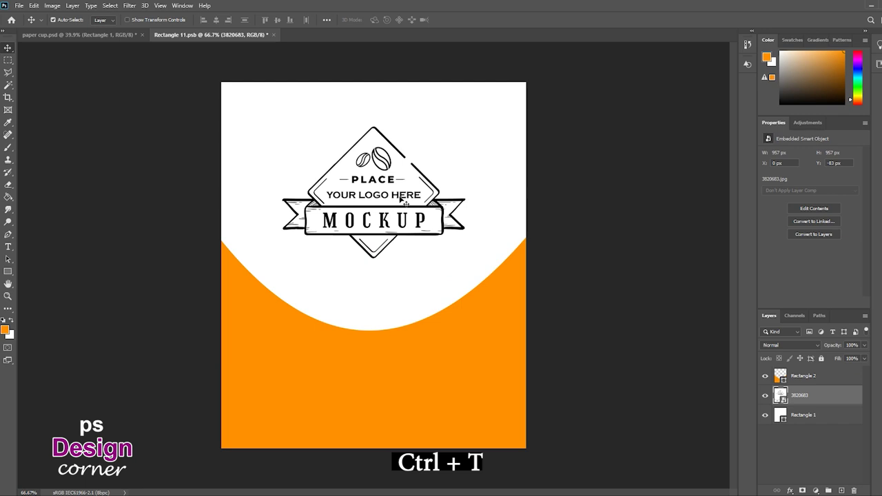
Step: Enlarge the logo and position it across the upper white area
key(ctrl+t)
mouse_move(528, 360)
mouse_down()
mouse_move(576, 394)
mouse_move(607, 449)
mouse_up()
drag(487, 267, 448, 233)
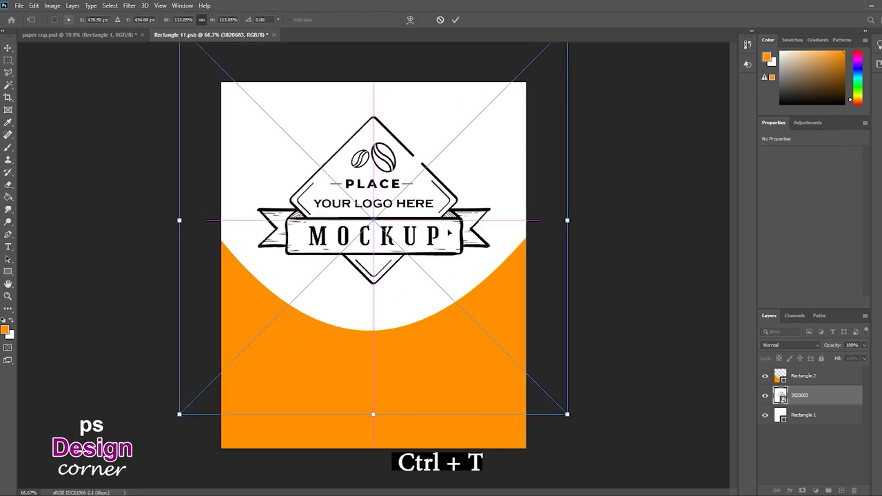
drag(570, 416, 597, 445)
drag(519, 308, 502, 289)
drag(588, 436, 612, 458)
drag(510, 323, 510, 299)
key(Return)
Step: Enlarge the logo further to about 133% and shift it up and right
drag(391, 188, 391, 188)
key(ctrl+t)
drag(597, 437, 609, 447)
drag(453, 279, 461, 266)
key(Return)
click(9, 270)
Step: Draw four small solid orange stars around the logo with the Custom Shape tool
click(52, 316)
click(385, 21)
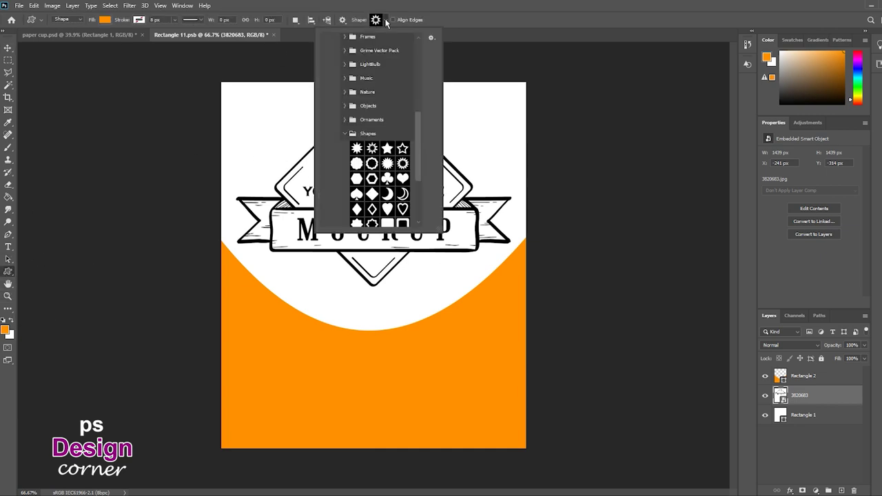
click(388, 148)
drag(263, 93, 244, 114)
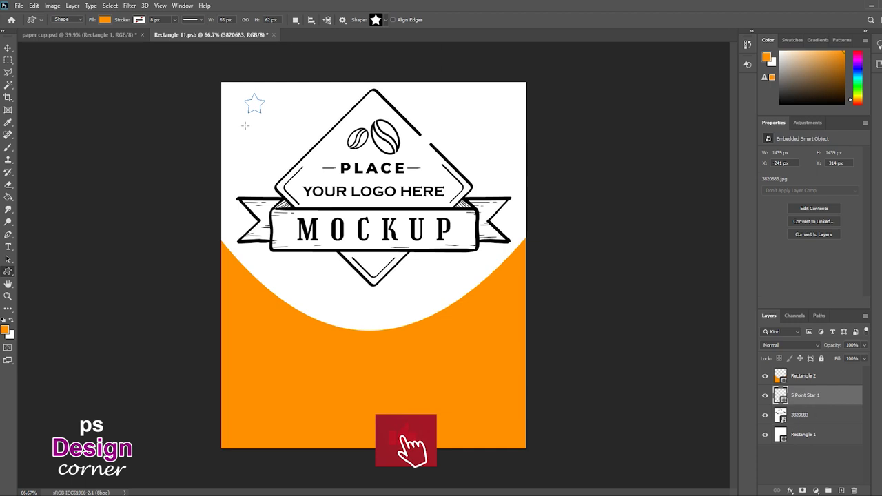
drag(481, 172, 494, 184)
drag(299, 293, 311, 305)
drag(465, 263, 475, 274)
Step: Add several small outline stars around the logo and label edge
click(384, 20)
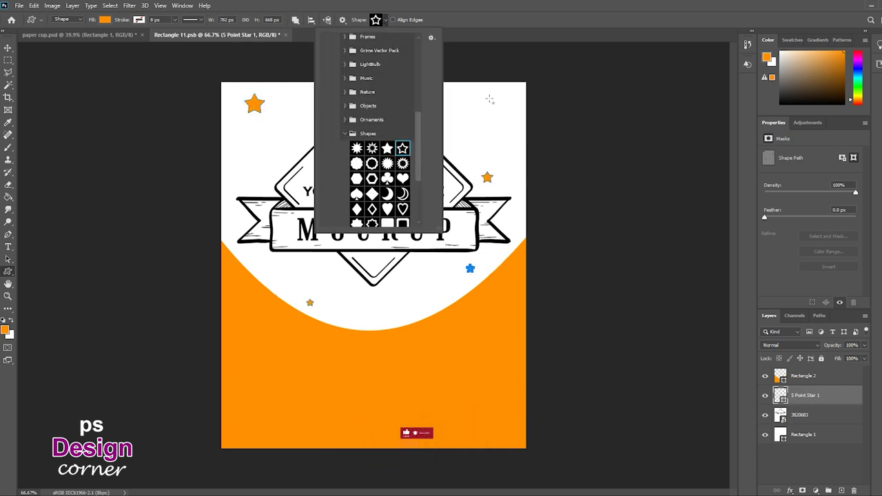
click(403, 149)
drag(473, 96, 495, 117)
drag(384, 295, 395, 307)
drag(282, 261, 270, 272)
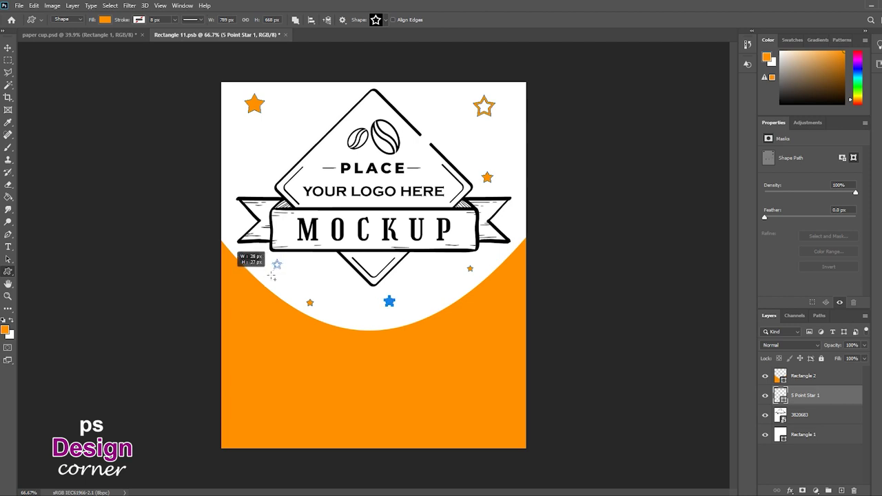
drag(543, 129, 520, 150)
key(ctrl+z)
drag(228, 146, 202, 173)
Step: Draw four small starbursts around the logo and banner
click(384, 21)
click(372, 149)
drag(306, 117, 295, 131)
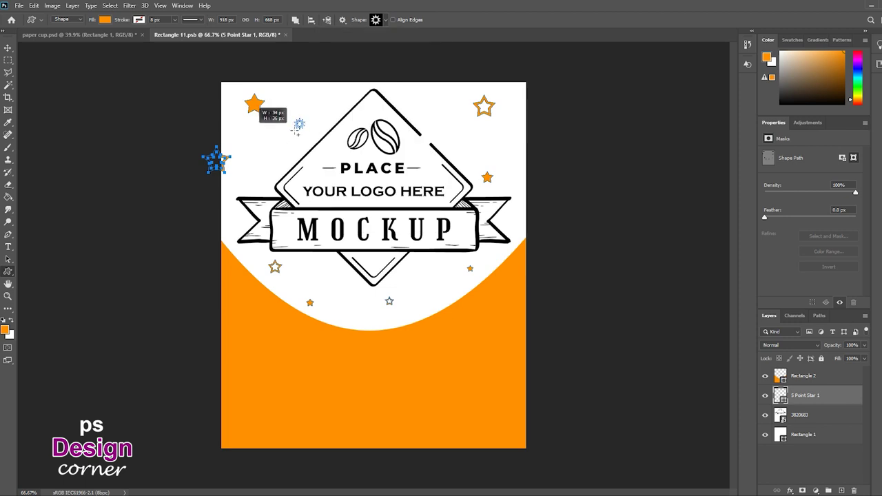
drag(360, 297, 332, 326)
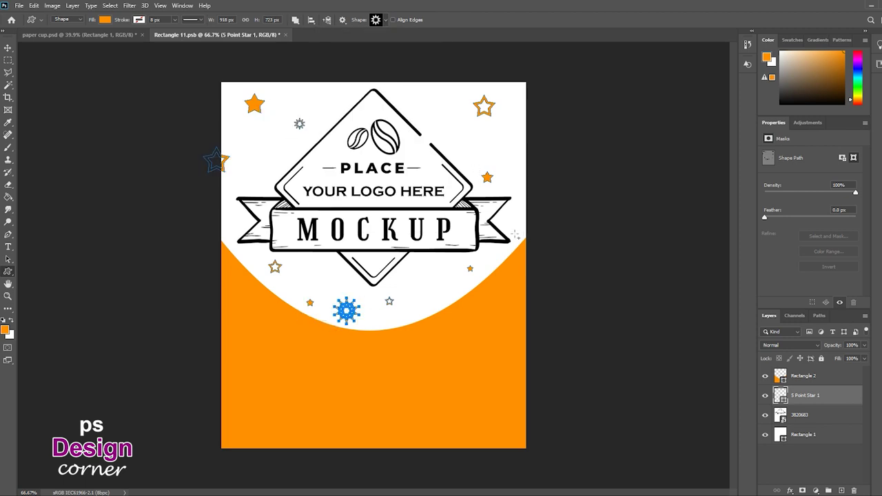
drag(516, 222, 511, 227)
drag(421, 268, 408, 280)
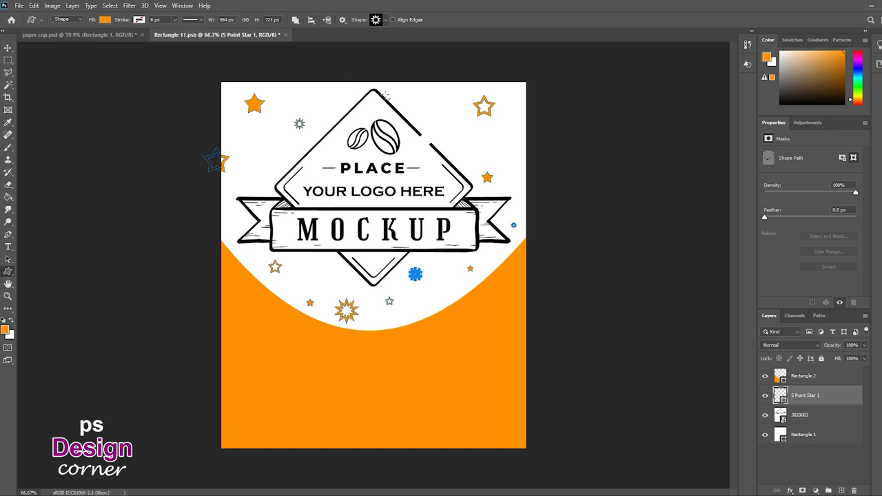
Step: Scatter five more starbursts of a different shape around the logo, then select Rectangle 2
click(387, 21)
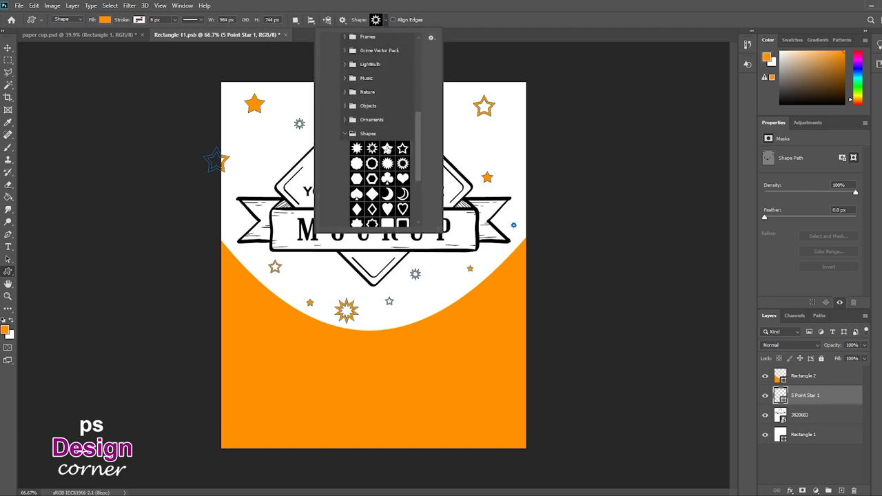
click(356, 148)
drag(249, 150, 269, 170)
drag(333, 263, 328, 269)
drag(464, 141, 475, 152)
drag(431, 298, 443, 311)
drag(335, 77, 351, 92)
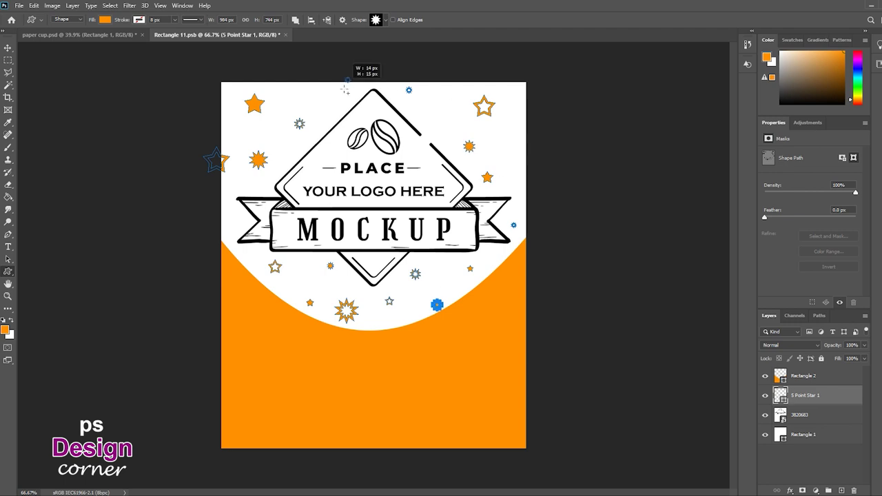
click(813, 377)
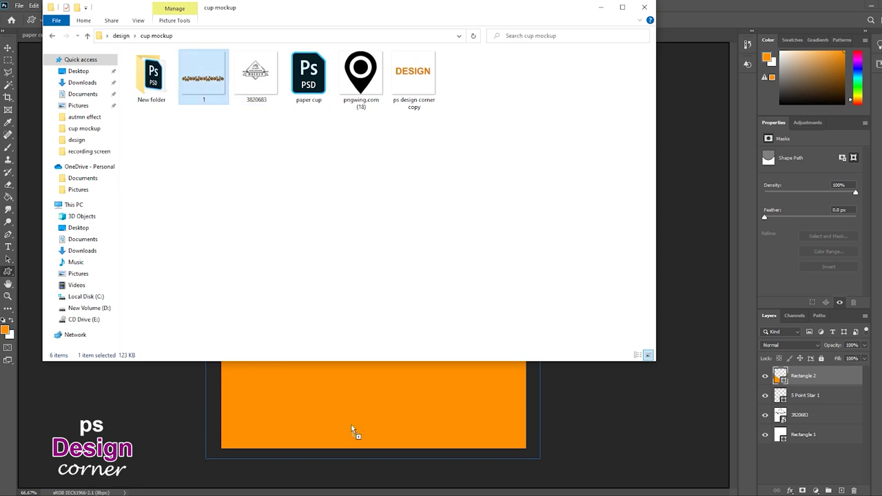
Step: Place the coffee-bean pattern image and scale it to span the label's width
drag(213, 73, 463, 418)
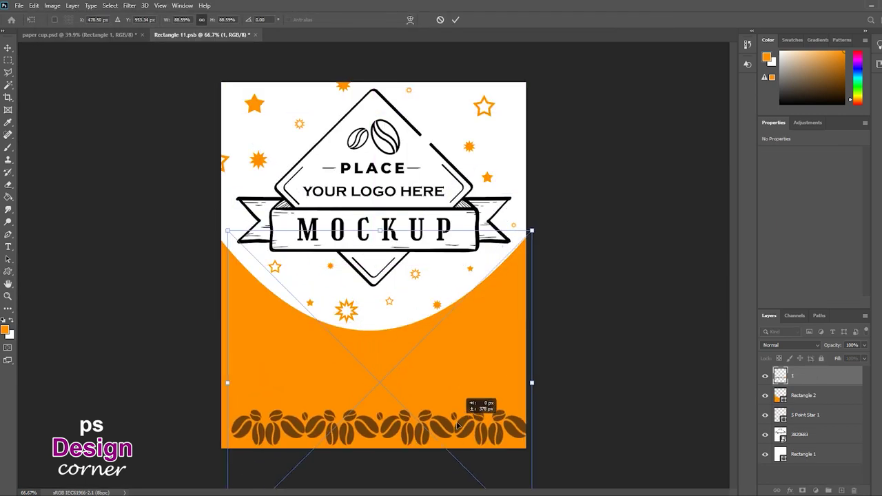
drag(534, 220, 571, 193)
drag(520, 312, 504, 331)
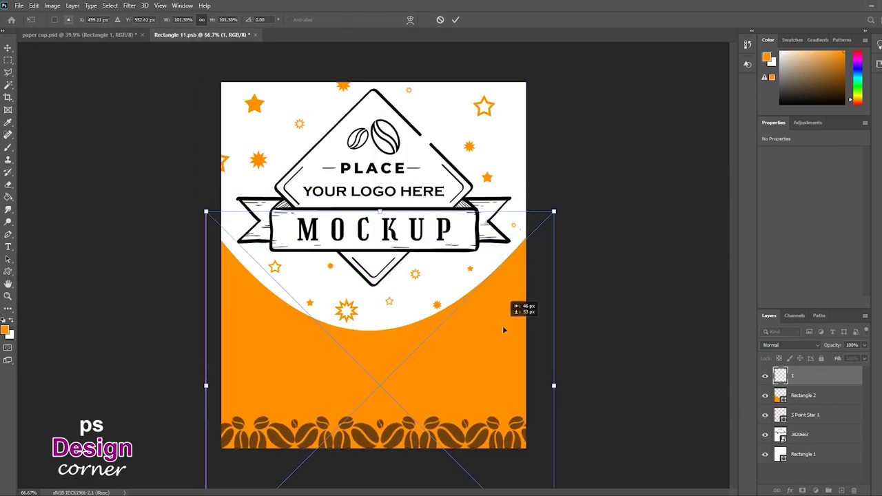
key(Return)
Step: Give the coffee-bean layer a white Color Overlay
right_click(813, 376)
key(Escape)
double_click(827, 375)
click(506, 231)
click(705, 142)
click(469, 333)
key(Return)
key(Return)
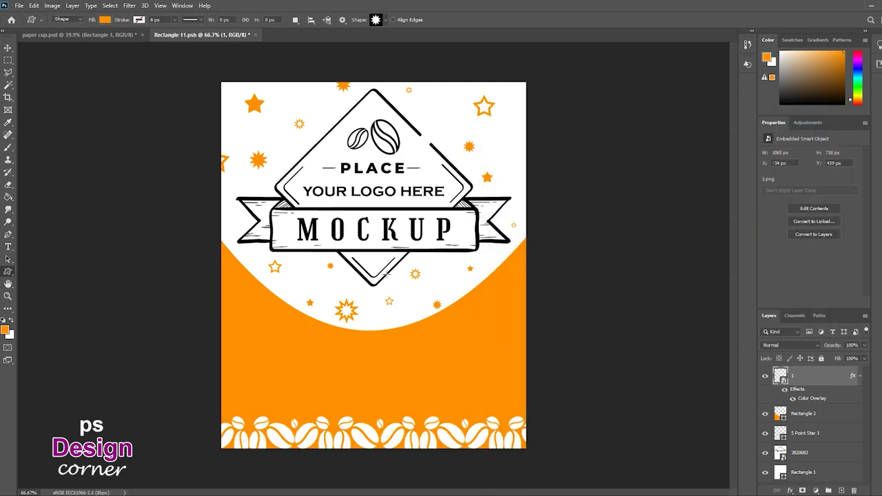
Step: Nudge the beans to the bottom edge and place a shrunken location pin above them
drag(397, 429, 396, 432)
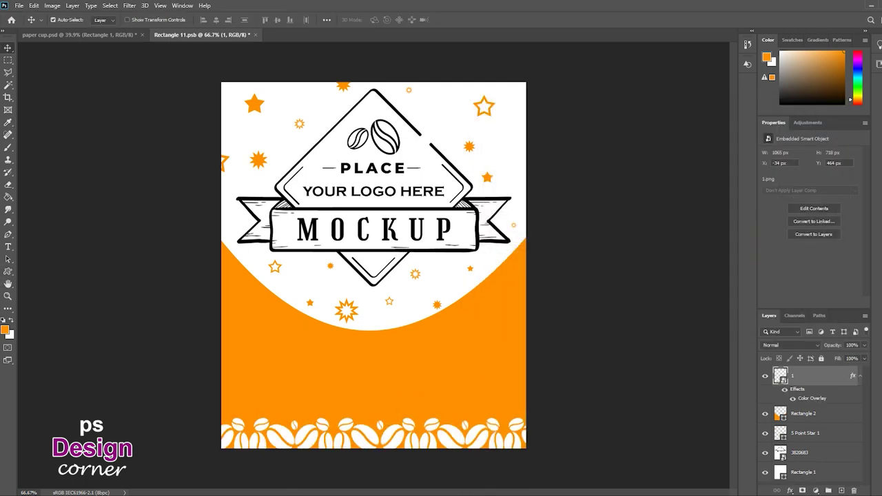
key(alt+Tab)
drag(361, 72, 331, 347)
mouse_move(528, 111)
mouse_down()
mouse_move(271, 372)
mouse_move(321, 371)
mouse_up()
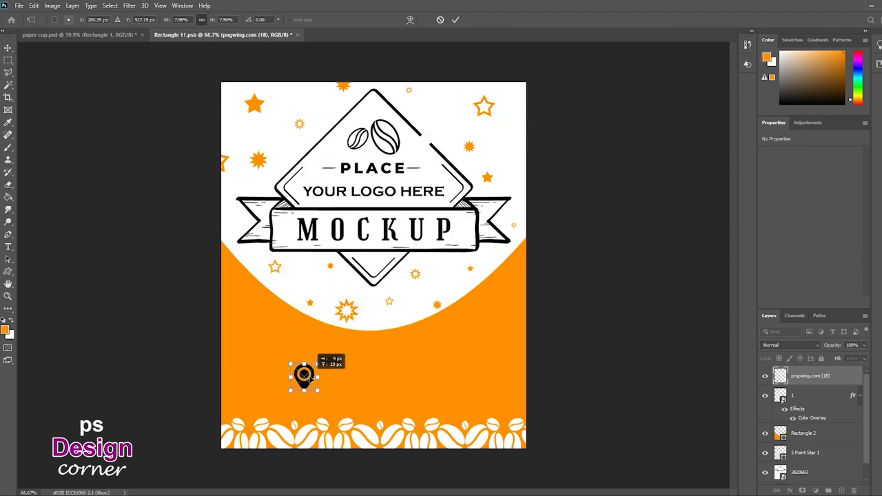
Step: Give the location pin a white Color Overlay
key(Return)
right_click(823, 376)
click(724, 98)
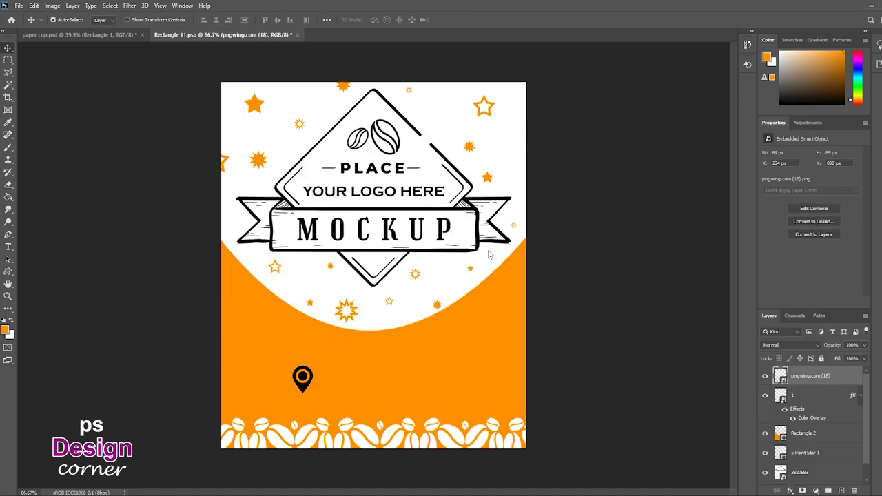
click(504, 237)
click(813, 125)
Step: Add white 'YOUR LOCATION' text beside the pin
key(t)
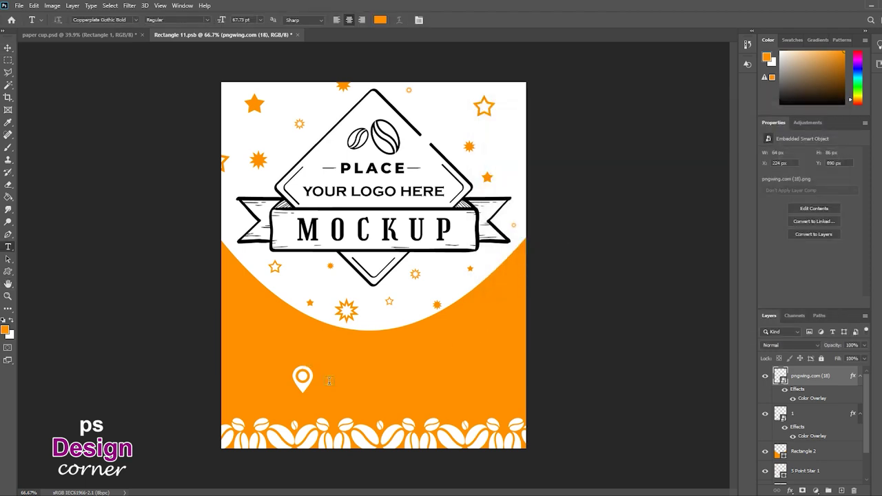
click(329, 381)
key(BackSpace)
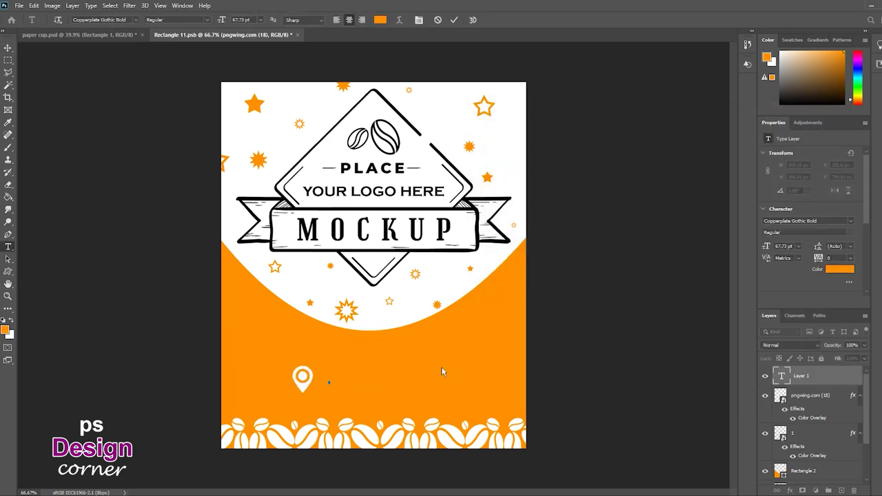
click(473, 336)
click(683, 330)
text(YOUR LOGATION)
key(ctrl+Return)
Step: Shrink the YOUR LOCATION text and pin to match on the orange area
key(ctrl+t)
mouse_move(583, 338)
mouse_down()
mouse_move(377, 382)
mouse_move(321, 378)
mouse_up()
drag(241, 376, 459, 376)
drag(532, 381, 467, 384)
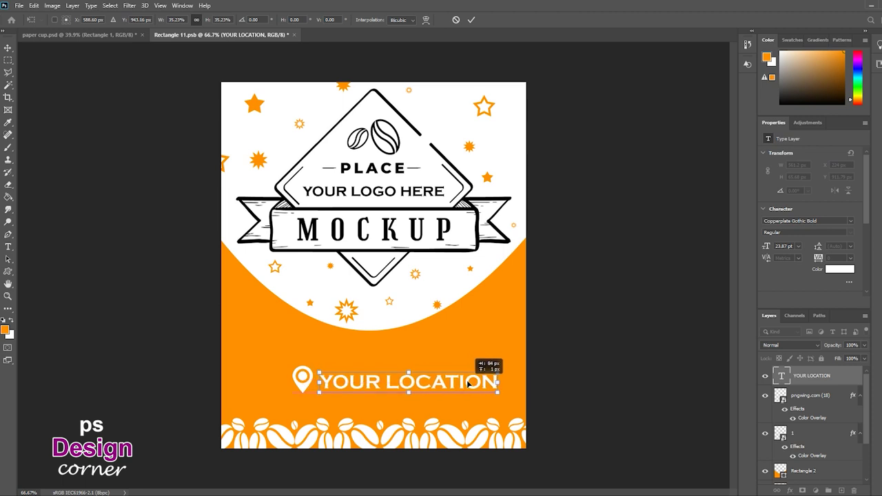
key(Return)
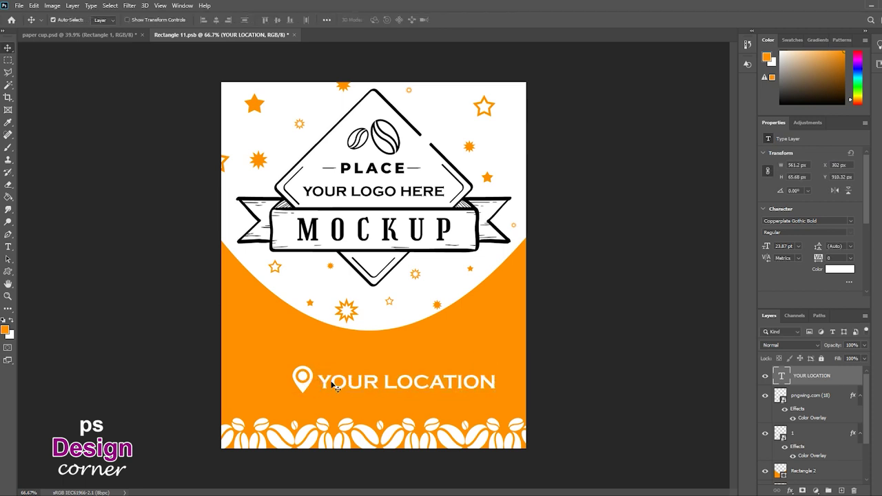
click(307, 388)
key(ctrl+t)
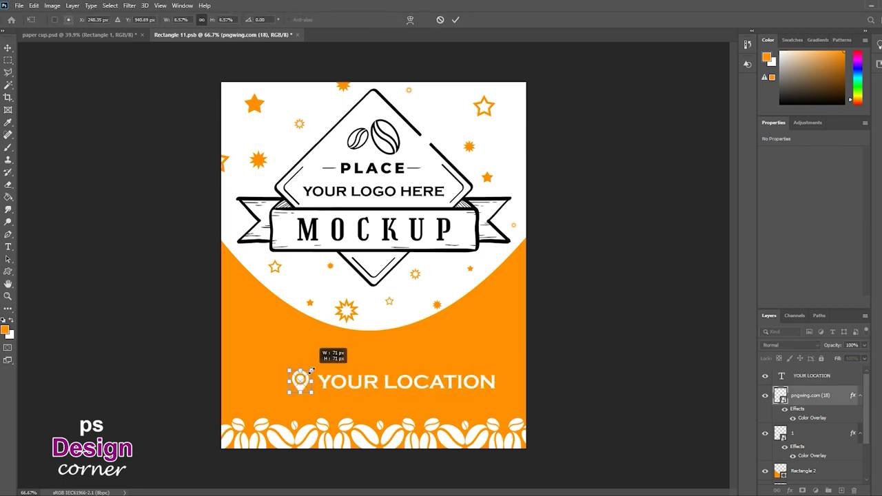
drag(314, 368, 327, 398)
key(Return)
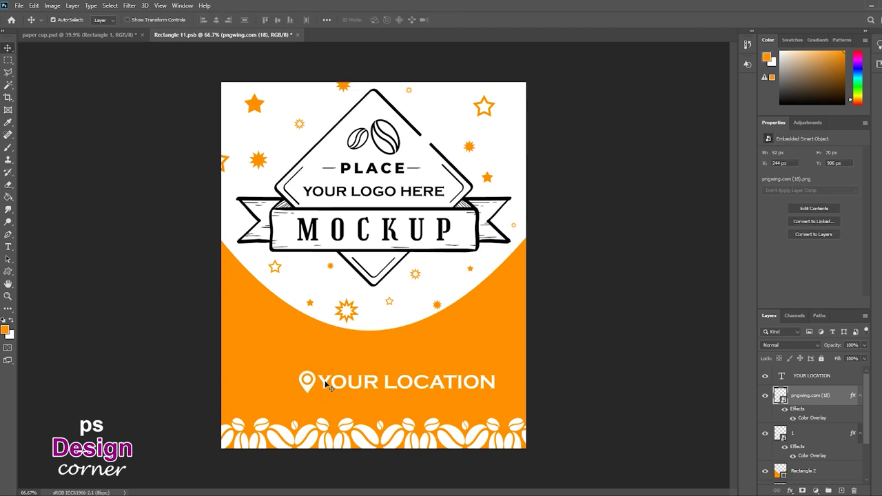
Step: Centre the pin and text together on the label, then close and save Rectangle 11.psb
click(331, 387)
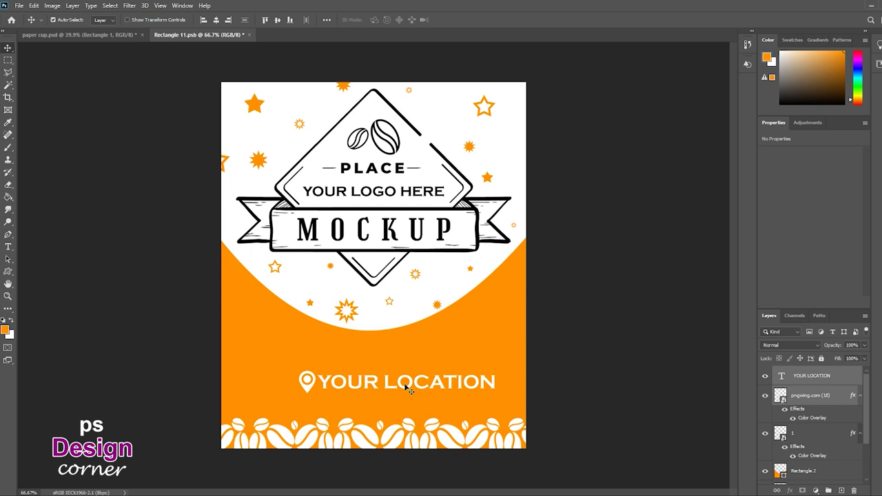
key(ctrl+t)
drag(408, 385, 387, 387)
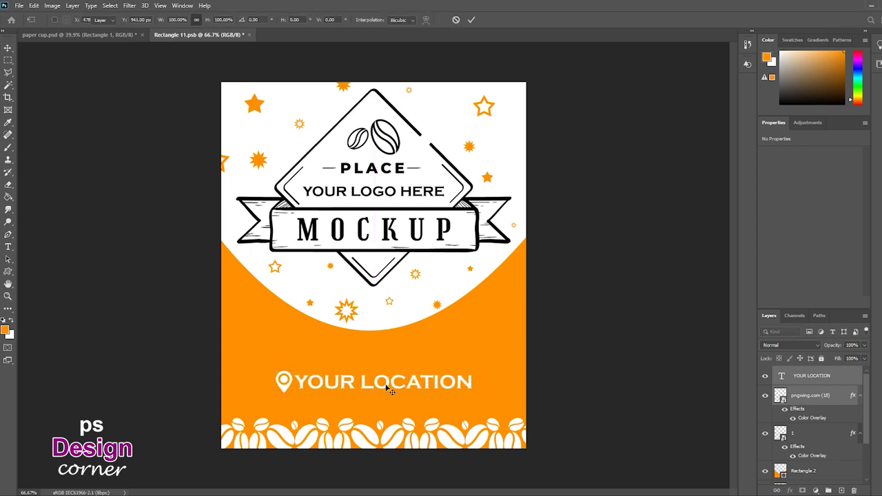
key(Return)
click(249, 34)
click(413, 189)
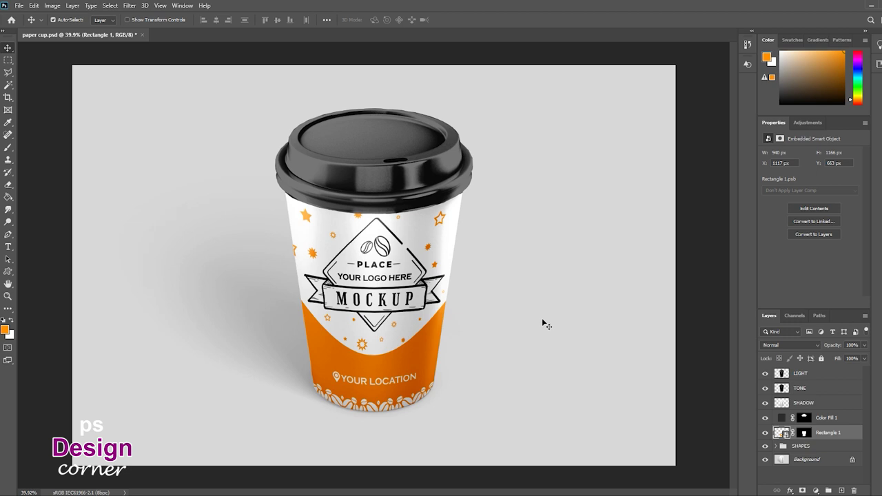
Step: Group the LIGHT, TONE and SHADOW layers and name the group FX
click(834, 419)
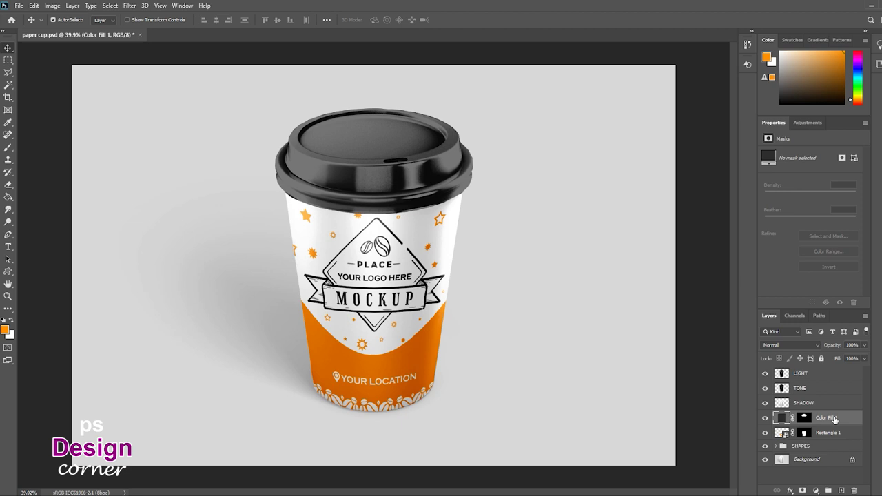
click(830, 403)
shift+click(826, 375)
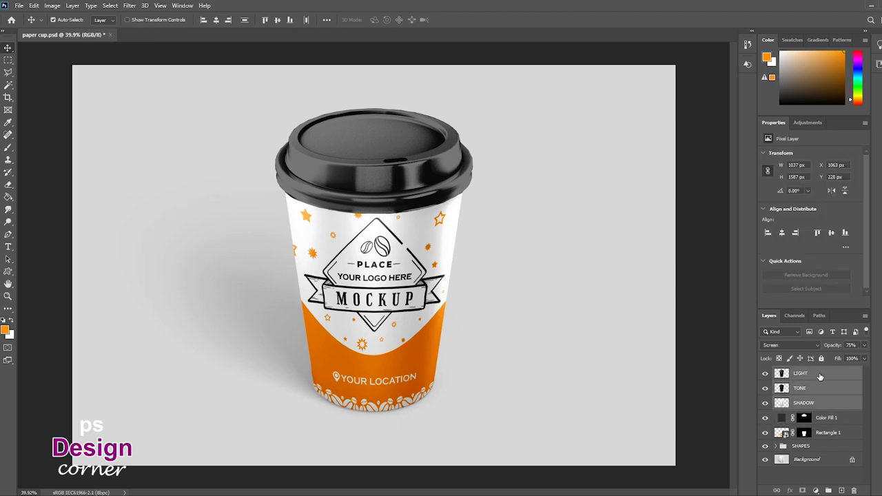
drag(825, 376, 827, 490)
double_click(803, 372)
text(FX)
key(Return)
Step: Rename Rectangle 1 to YOUR DESIGN and Color Fill 1 to COVER COLOR
double_click(827, 400)
text(YOUR DESIGN)
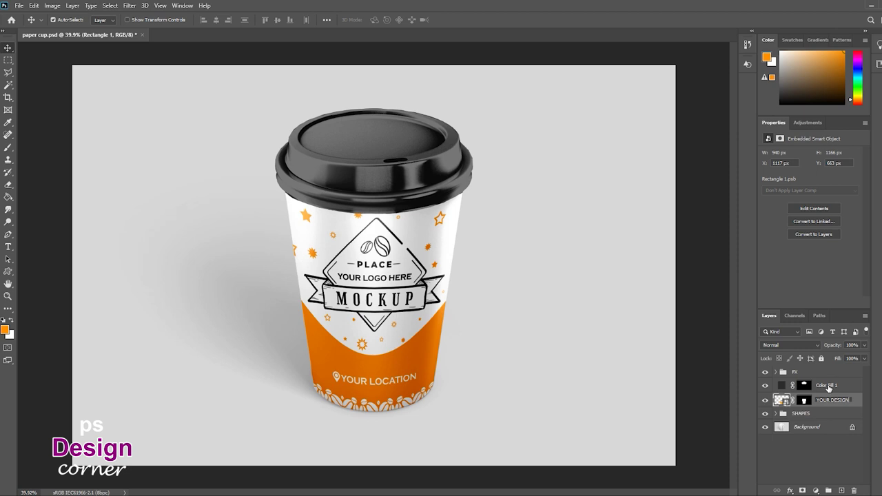
click(828, 386)
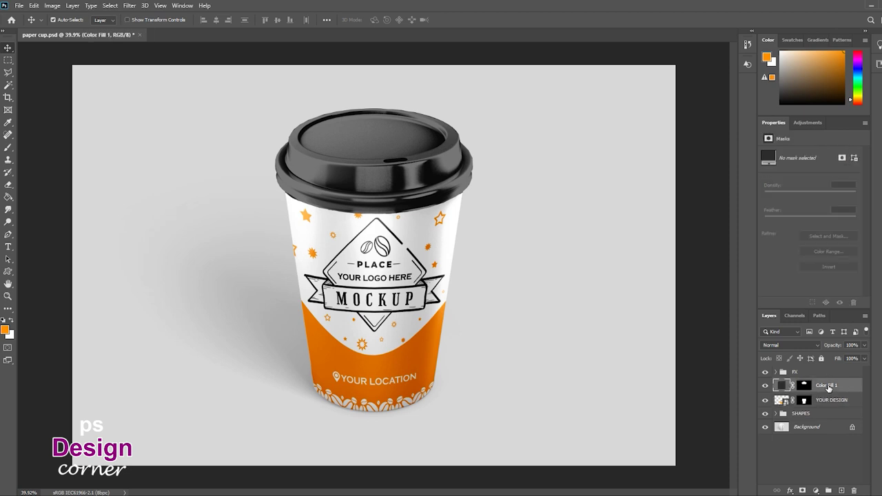
double_click(827, 386)
text(COVER COLOR)
key(Return)
Step: Tag the YOUR DESIGN and COVER COLOR layers with a Blue label
shift+click(831, 403)
right_click(831, 403)
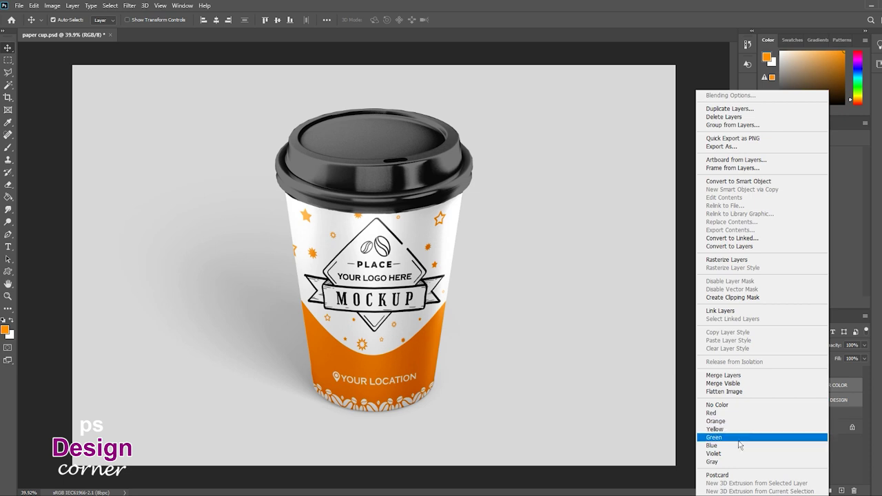
click(716, 445)
click(802, 414)
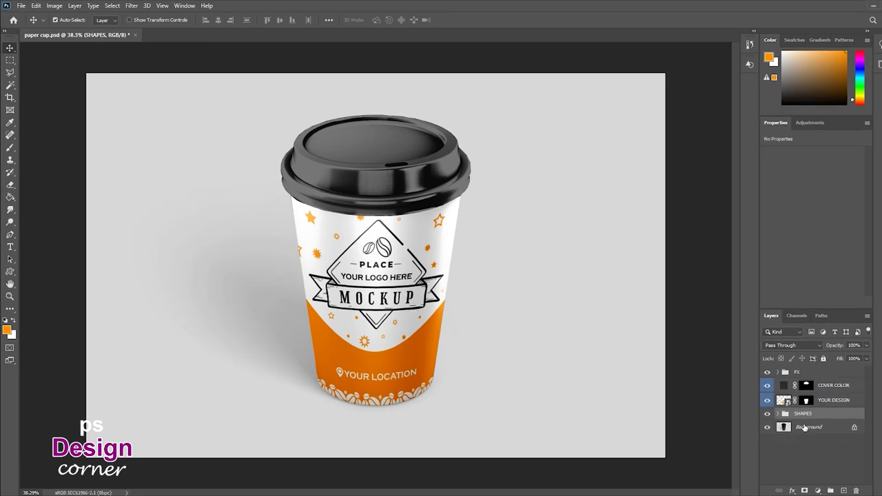
Step: Add an orange solid Color Fill layer and duplicate it
click(818, 490)
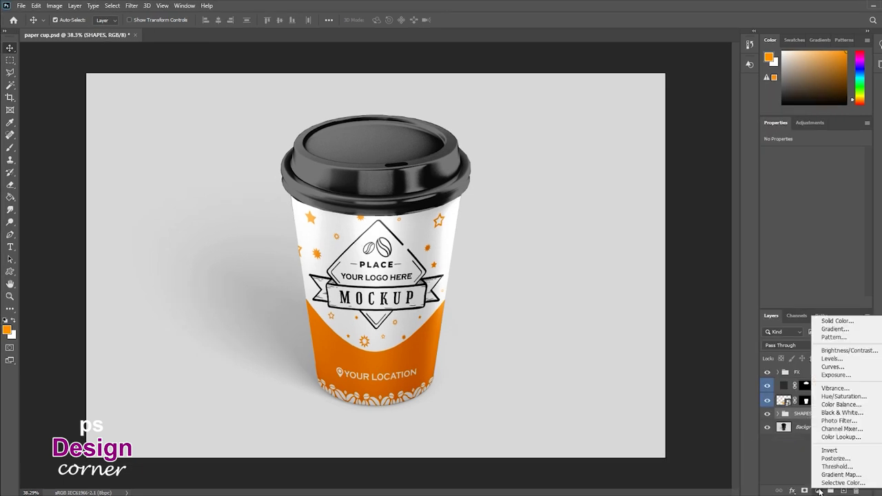
click(838, 321)
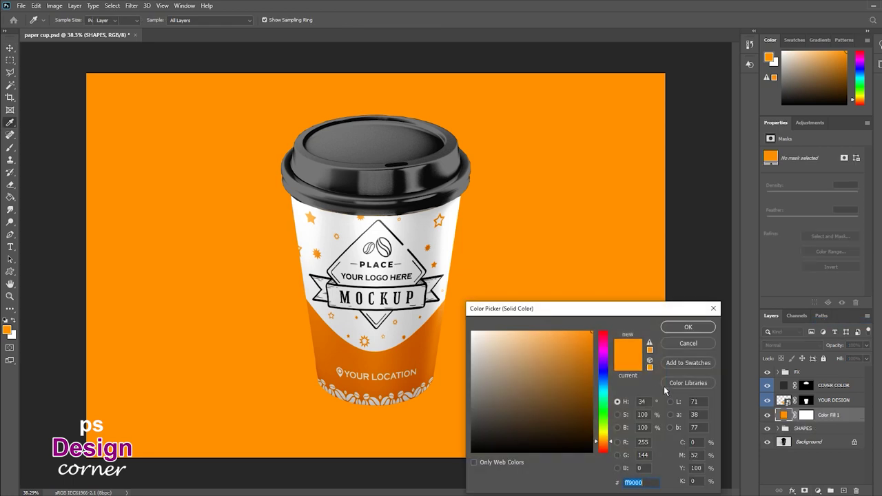
key(Return)
key(ctrl+j)
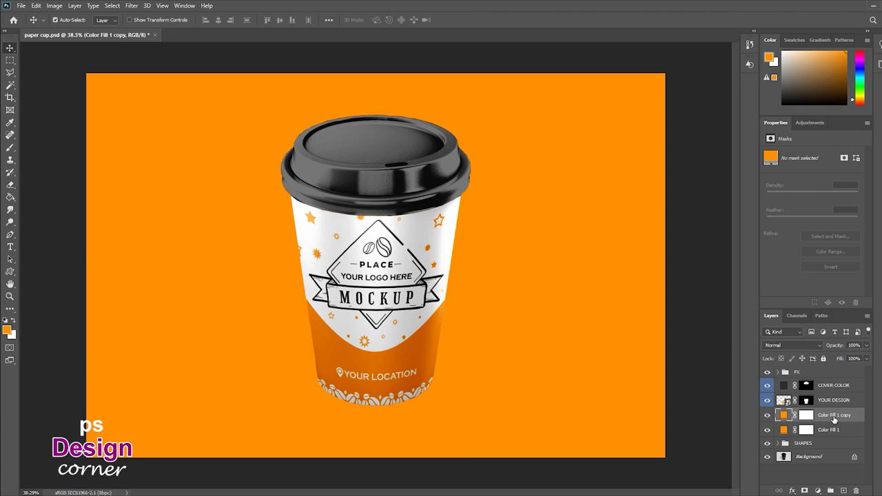
Step: Mask out the upper-left diagonal triangle on Color Fill 1 copy
key(l)
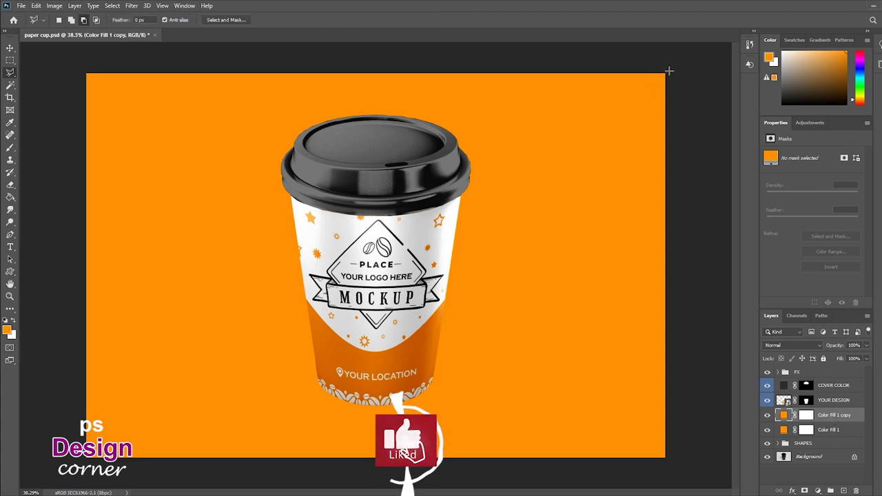
click(667, 71)
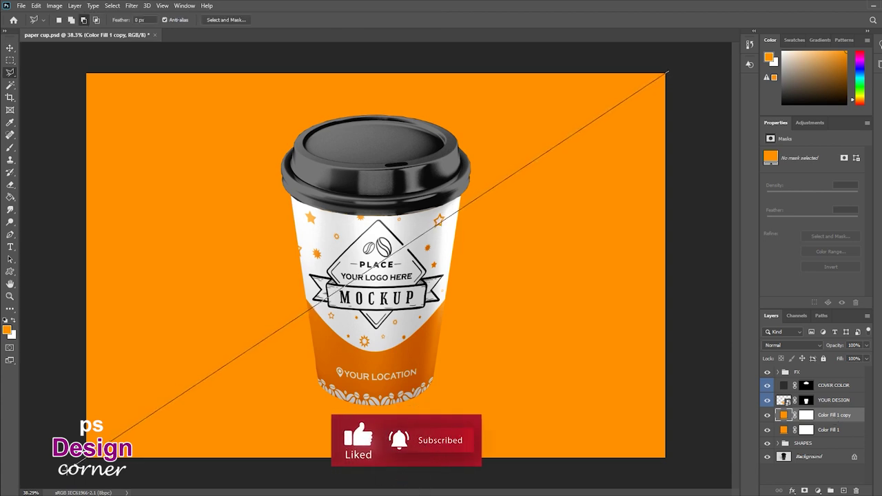
click(68, 470)
click(69, 57)
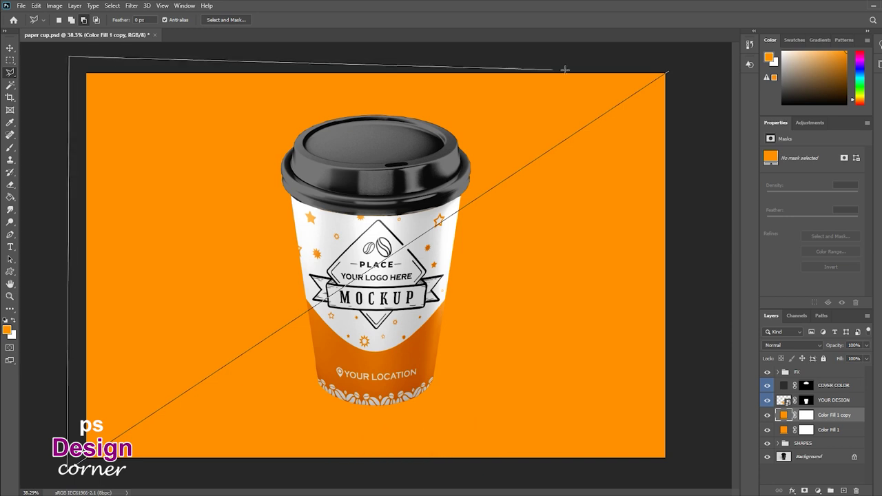
click(670, 72)
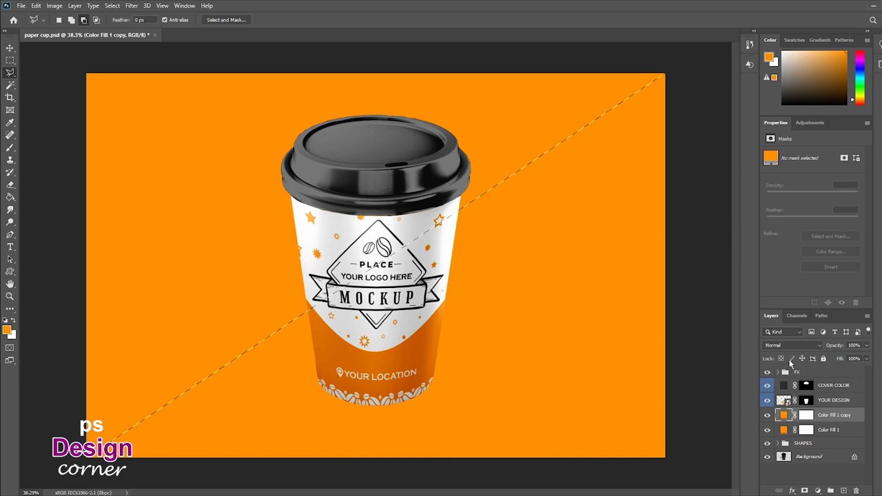
click(805, 415)
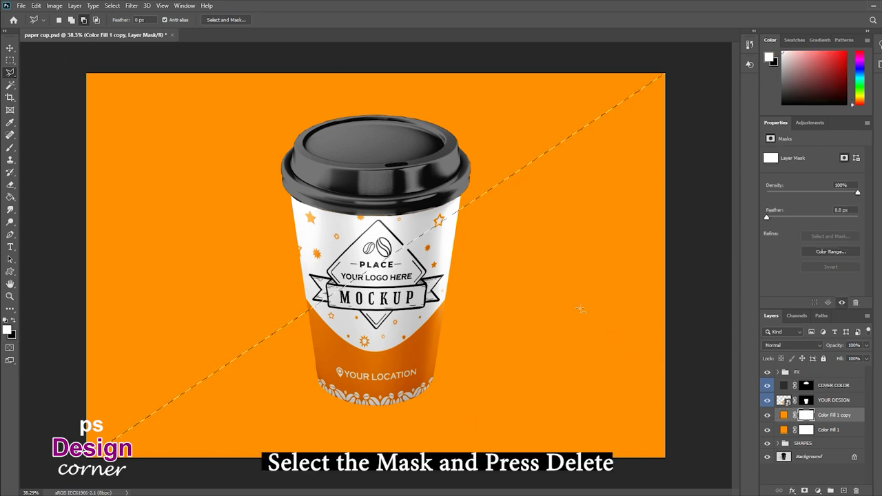
key(Delete)
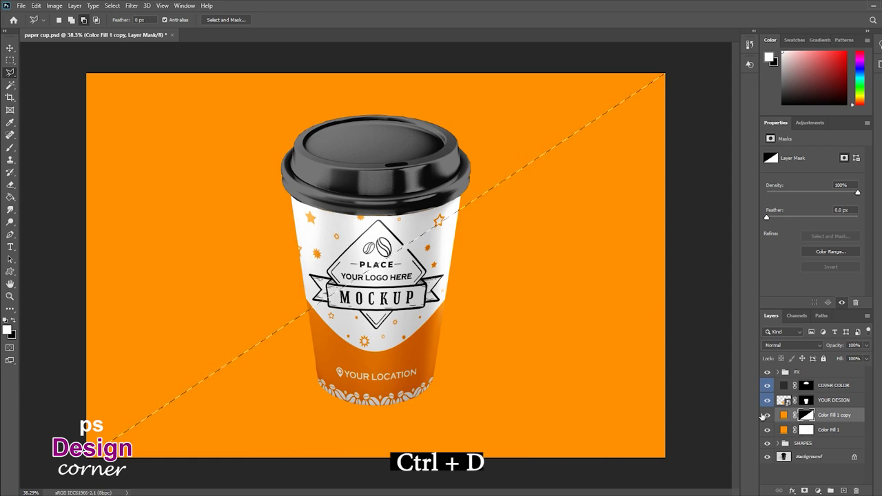
key(ctrl+d)
Step: Mask out the lower-right diagonal triangle on Color Fill 1
click(804, 430)
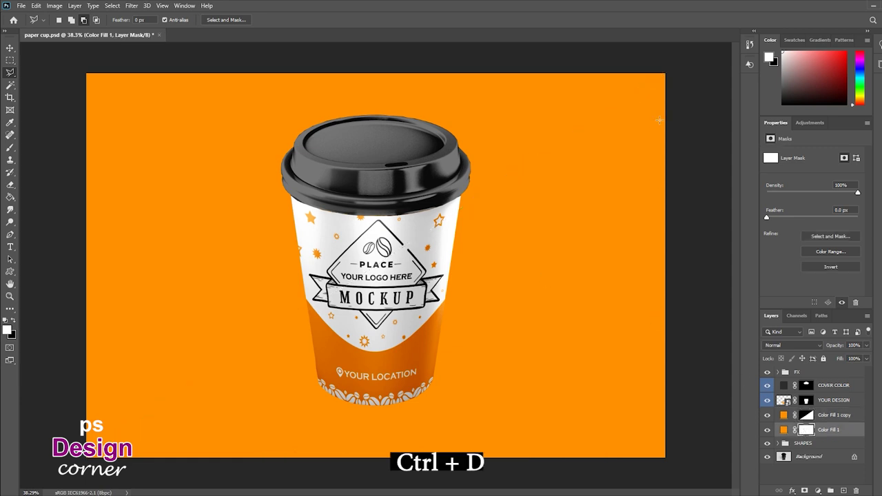
click(667, 71)
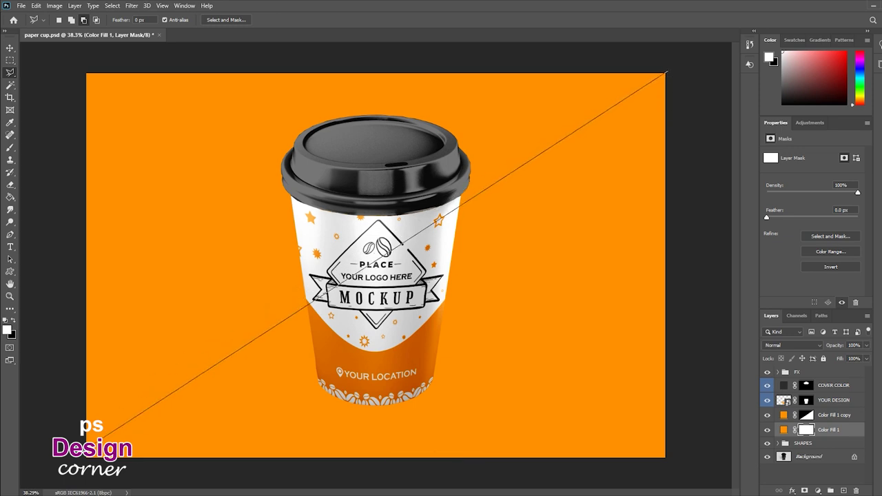
click(63, 471)
click(675, 471)
click(667, 73)
key(Delete)
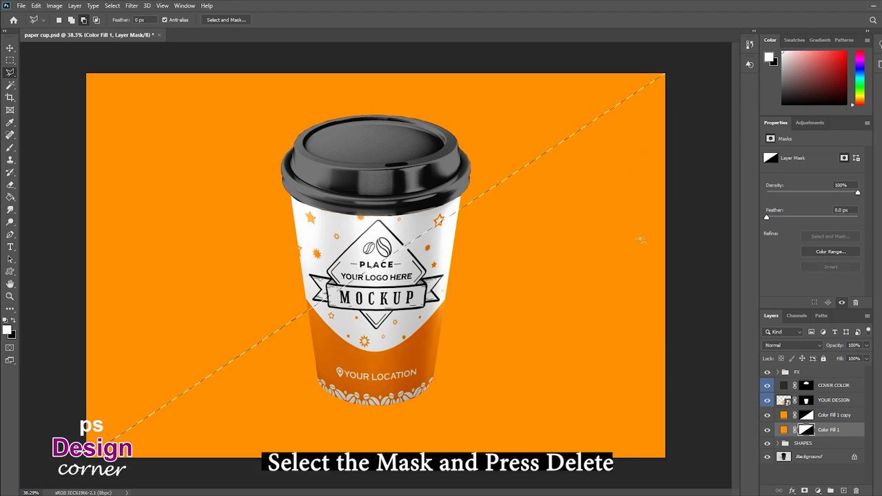
key(ctrl+d)
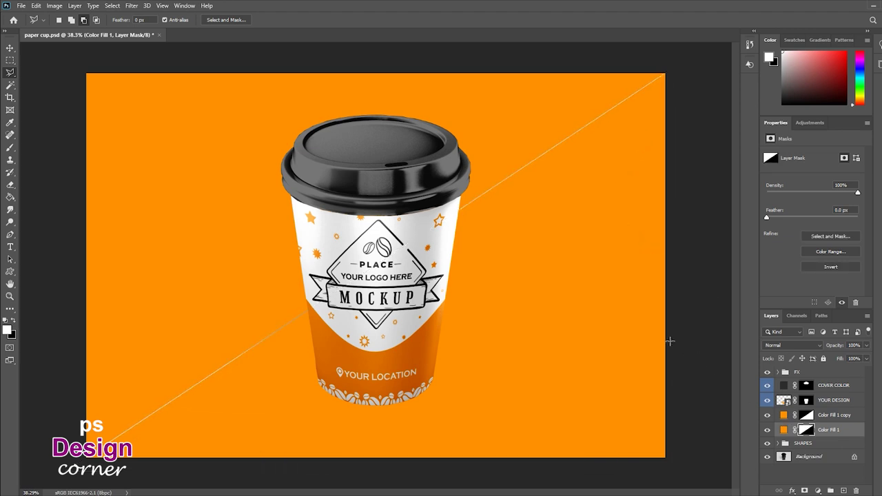
Step: Nudge the masked fill layer to hide the diagonal seam
key(v)
key(Right)
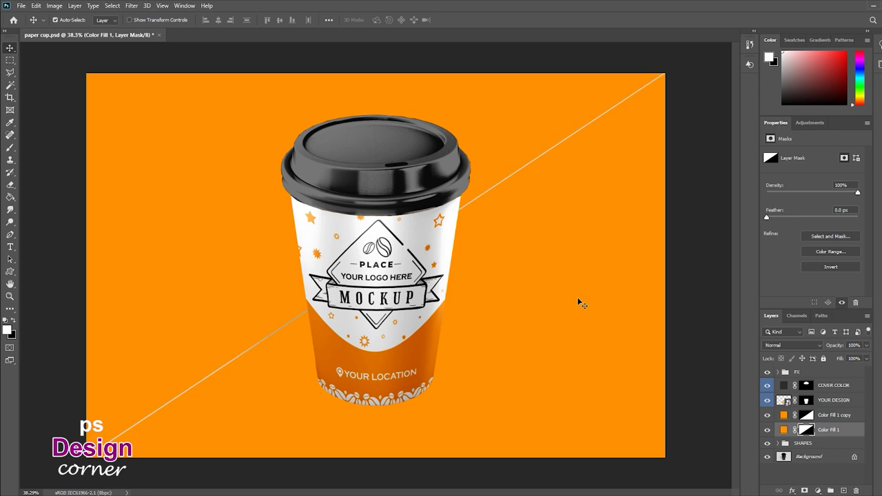
key(Left)
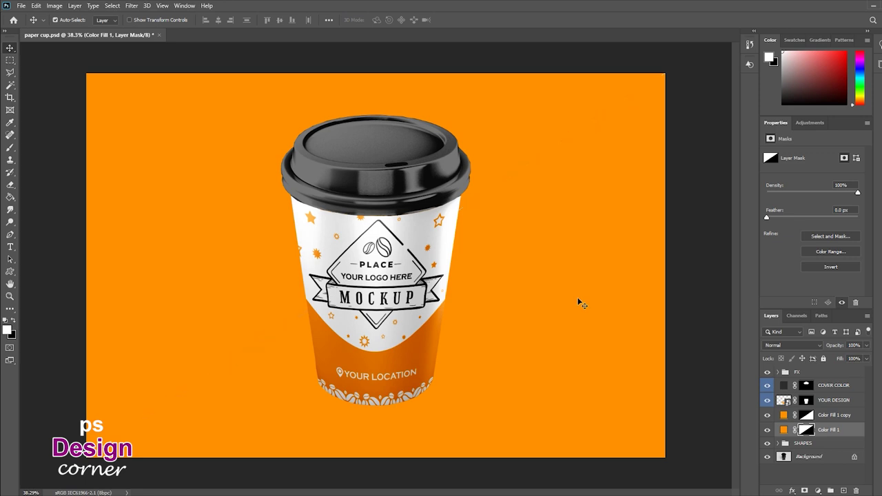
double_click(784, 416)
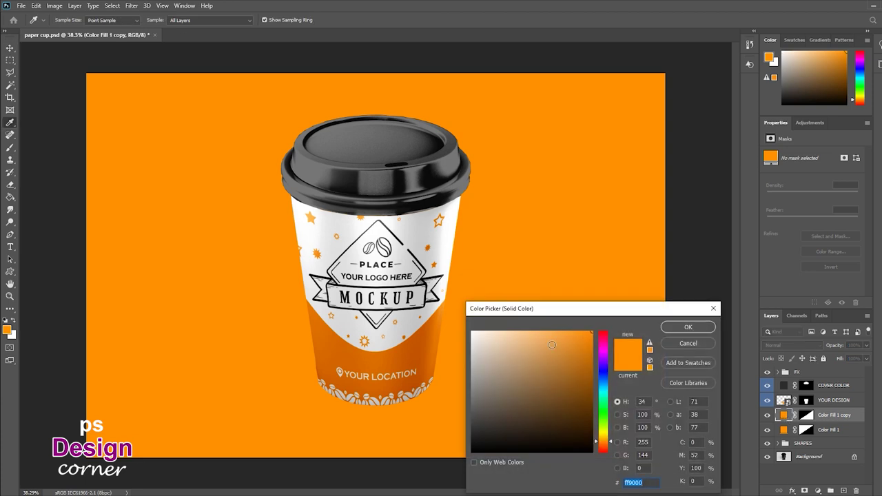
Step: Set the lower-right triangle's fill to light orange (fdca87)
click(537, 332)
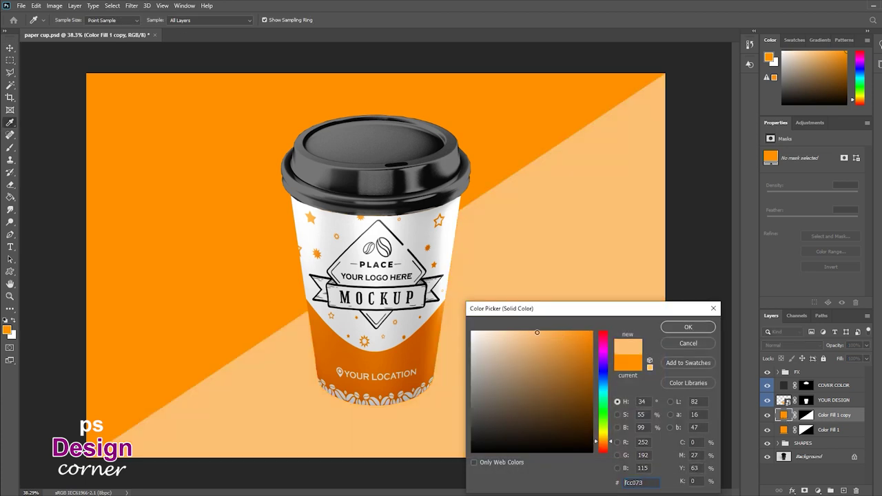
drag(534, 332, 527, 332)
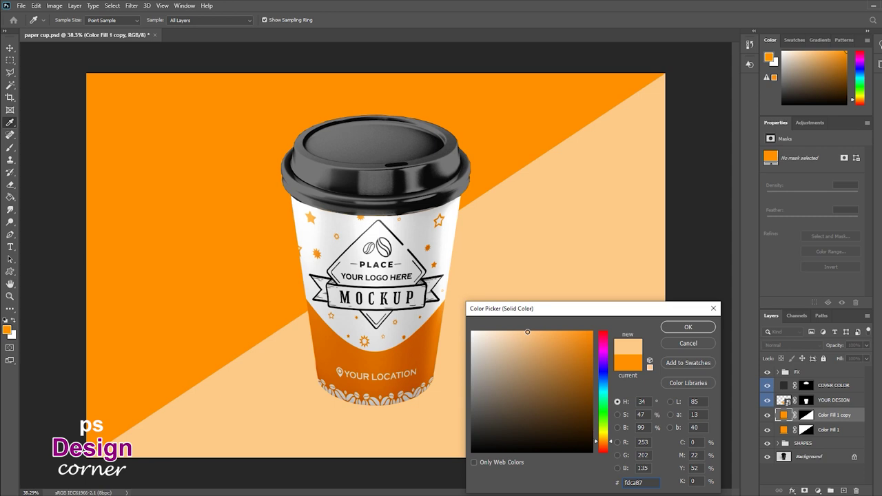
key(Return)
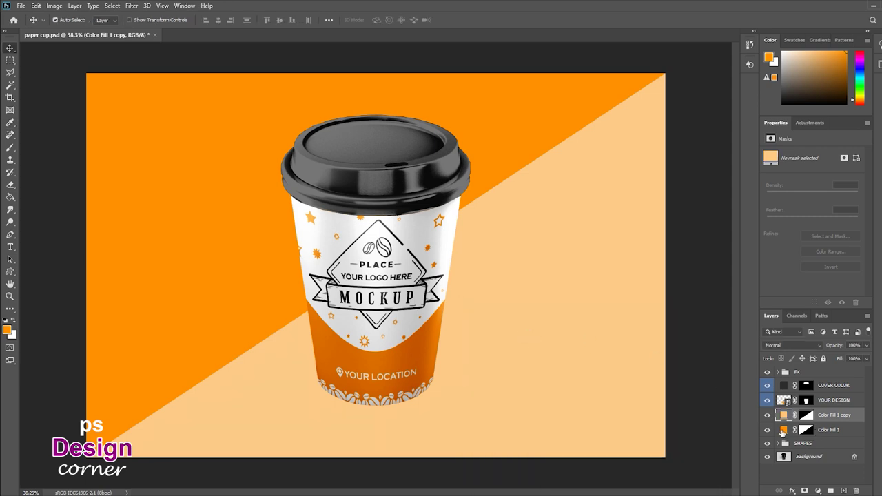
Step: Change Color Fill 1 to a deeper orange (dc7c00) for the upper-left triangle
double_click(783, 430)
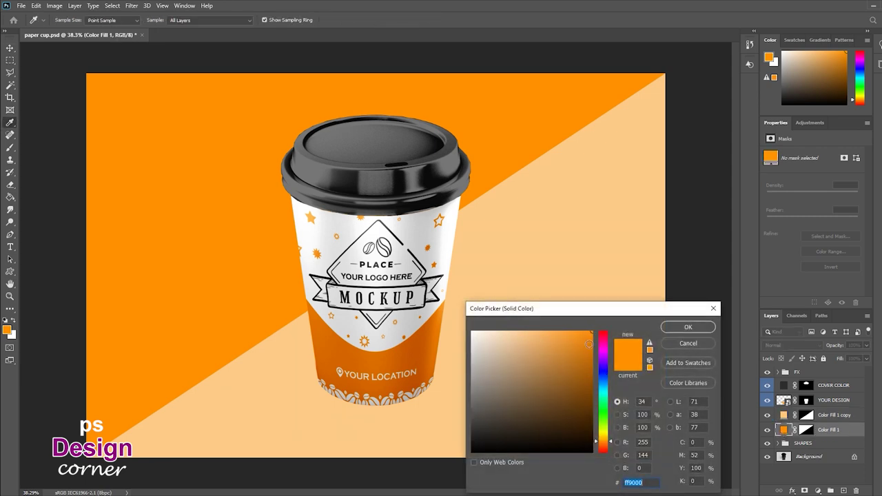
drag(580, 333, 602, 352)
key(Return)
Step: Select Color Fill 1 and its copy together and give both a Blue label
key(v)
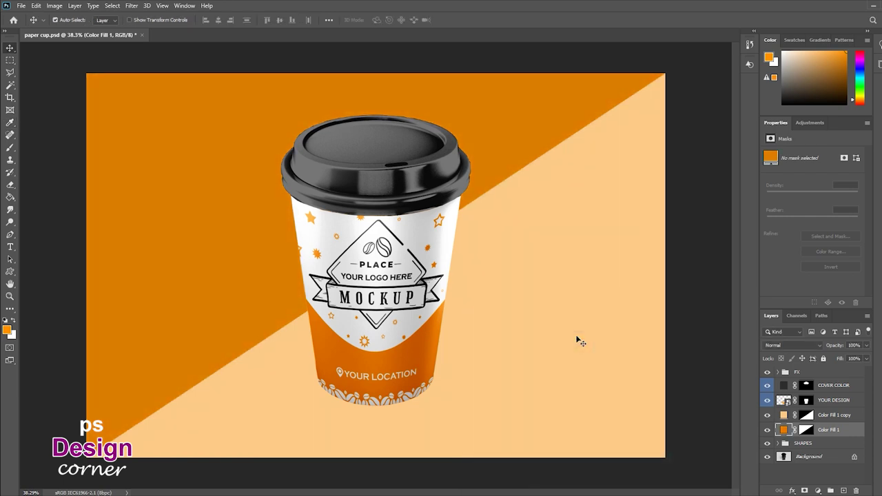
key(ctrl+0)
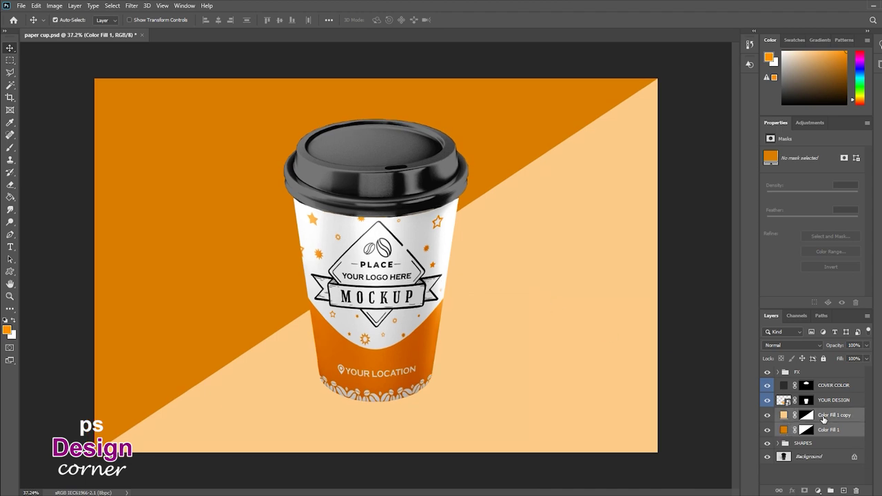
shift+click(824, 419)
right_click(824, 419)
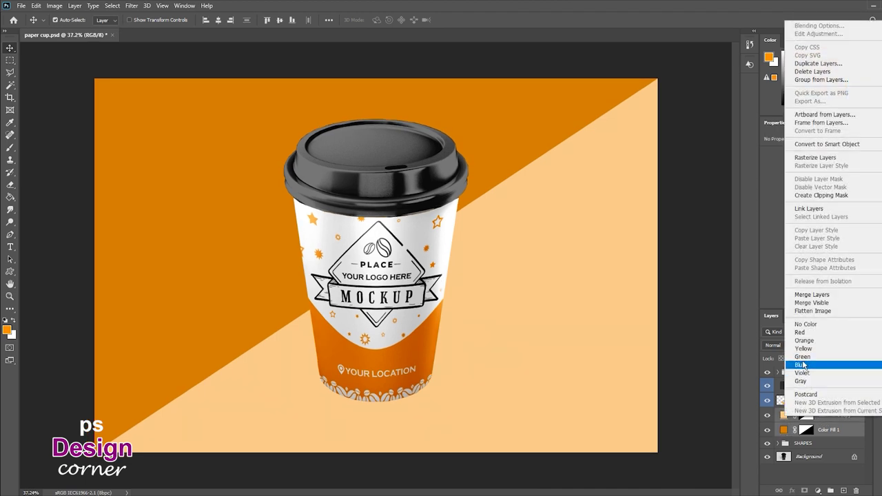
click(801, 365)
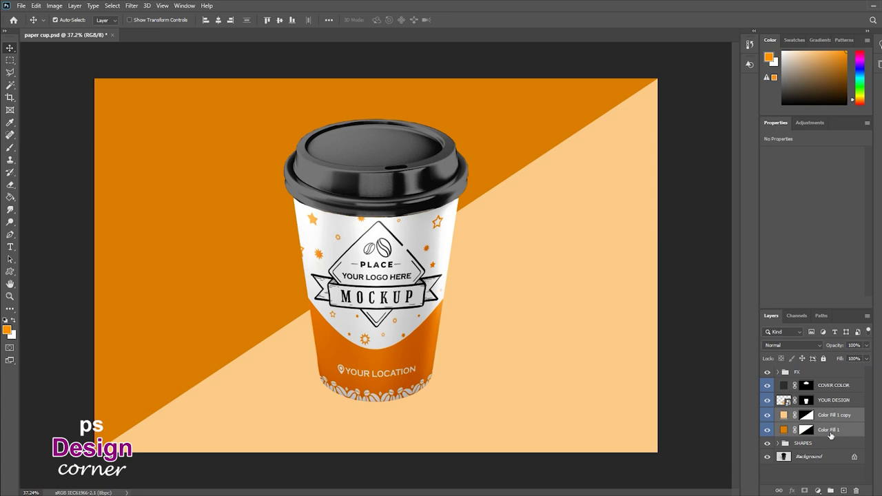
Step: Rename the fill layers, typing '1' for Color Fill 1 and 'BACKGRO' for its copy
double_click(829, 431)
text(BACKGROUND)
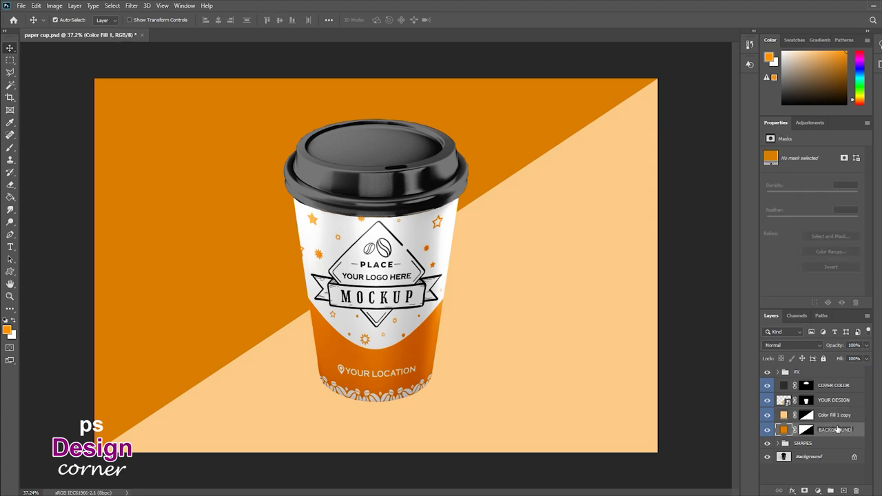
text(1)
double_click(829, 416)
text(BACKGRO)
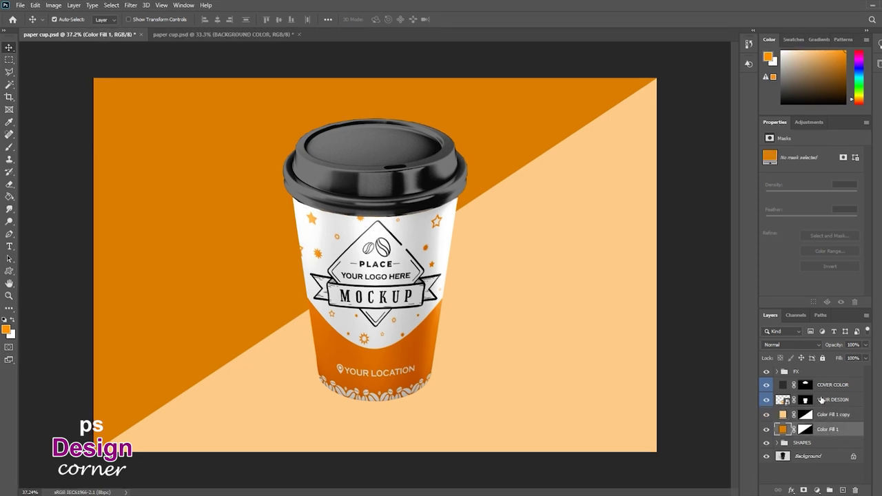
Step: Set both Color Fill 1 and Color Fill 1 copy to Linear Burn blend mode
click(819, 346)
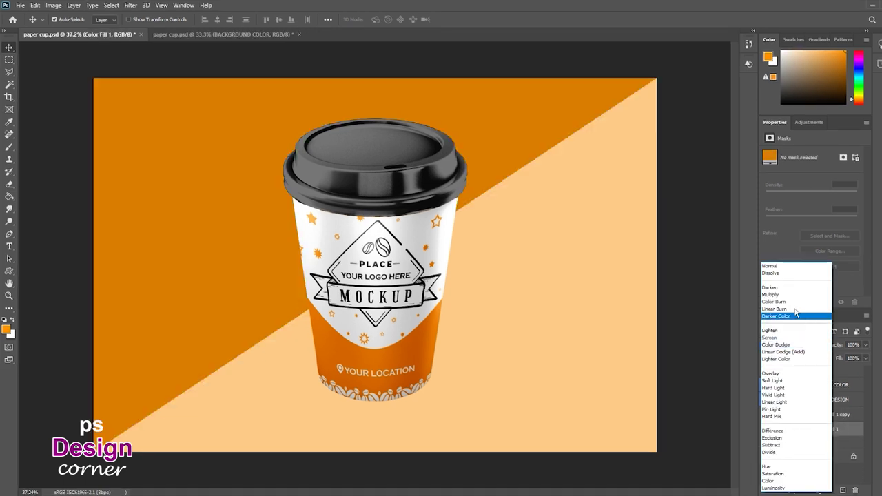
click(795, 309)
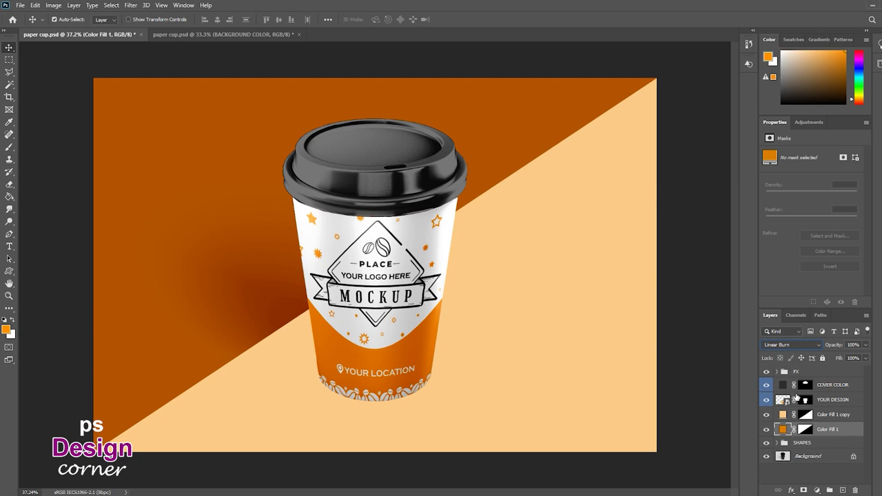
click(835, 415)
click(815, 346)
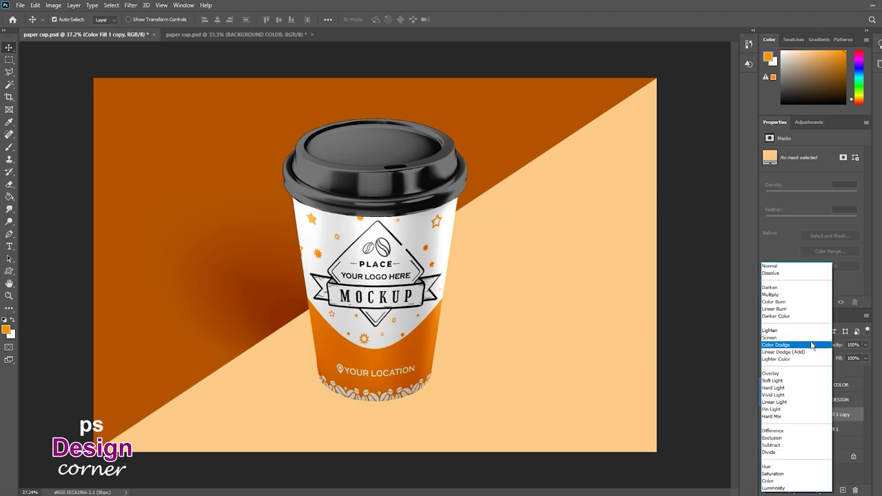
click(789, 309)
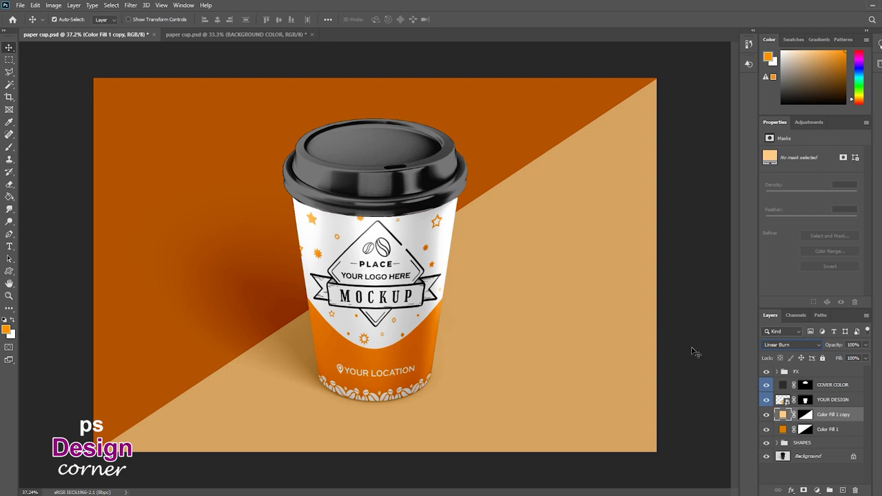
Step: Select both fill layers and label them Blue
shift+click(826, 431)
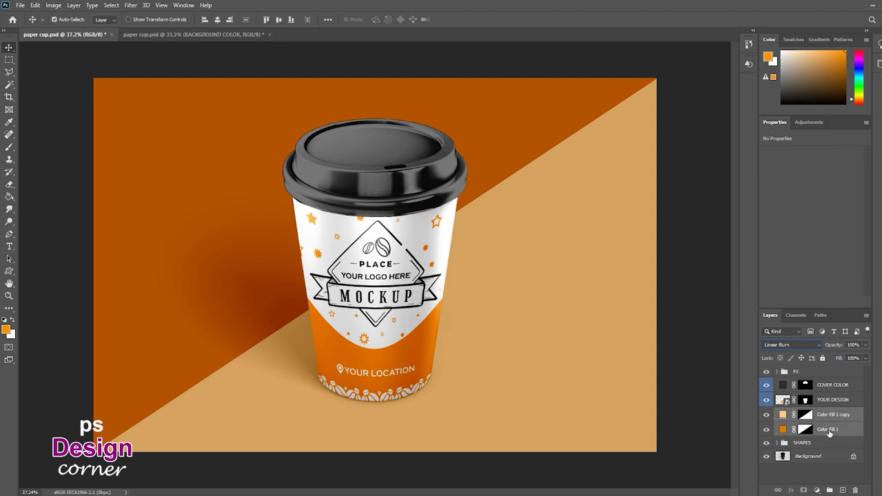
right_click(827, 429)
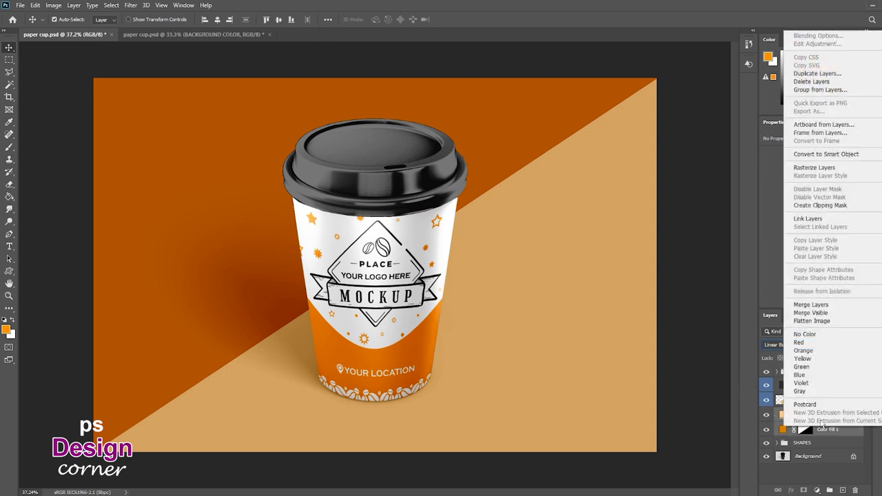
click(815, 375)
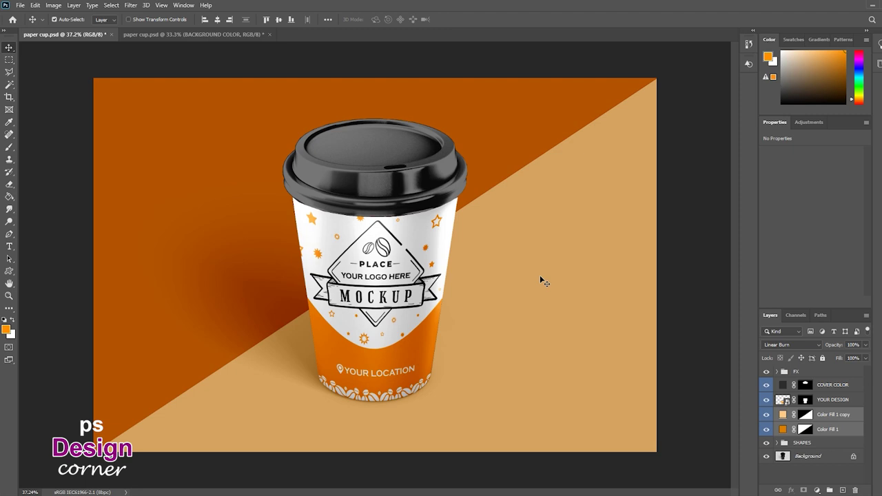
key(z)
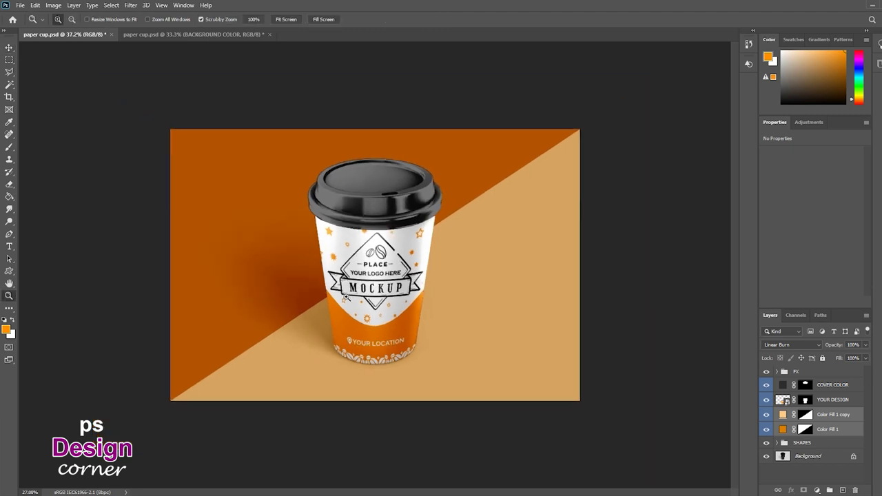